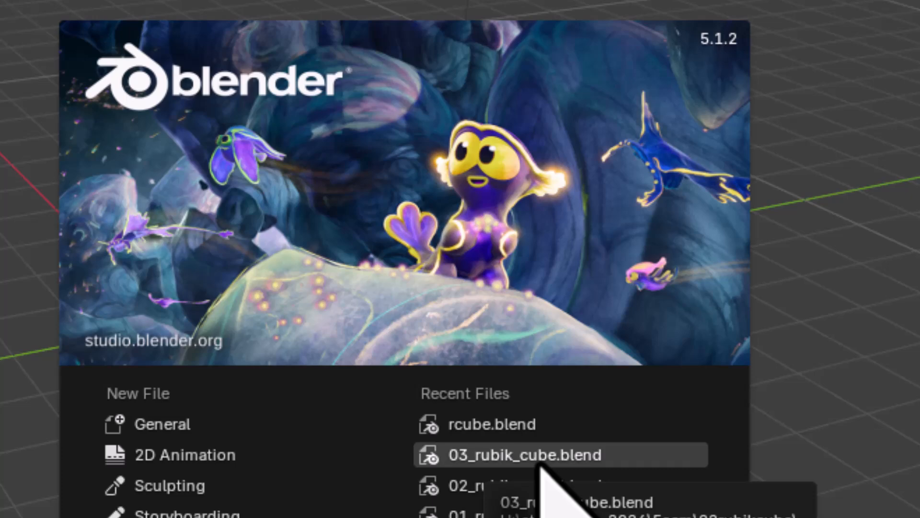
Step: Open the recent file 03_rubik_cube.blend and switch the 3D viewport to Material Preview shading
click(518, 455)
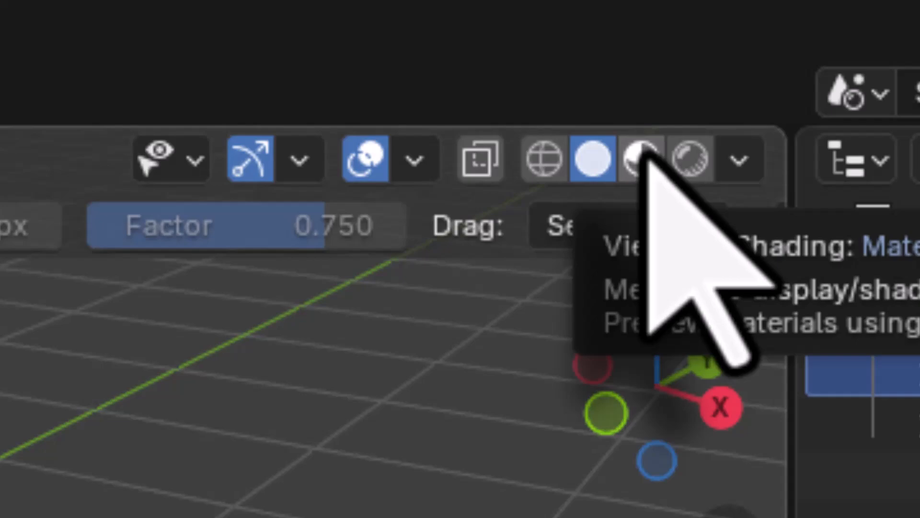
click(643, 156)
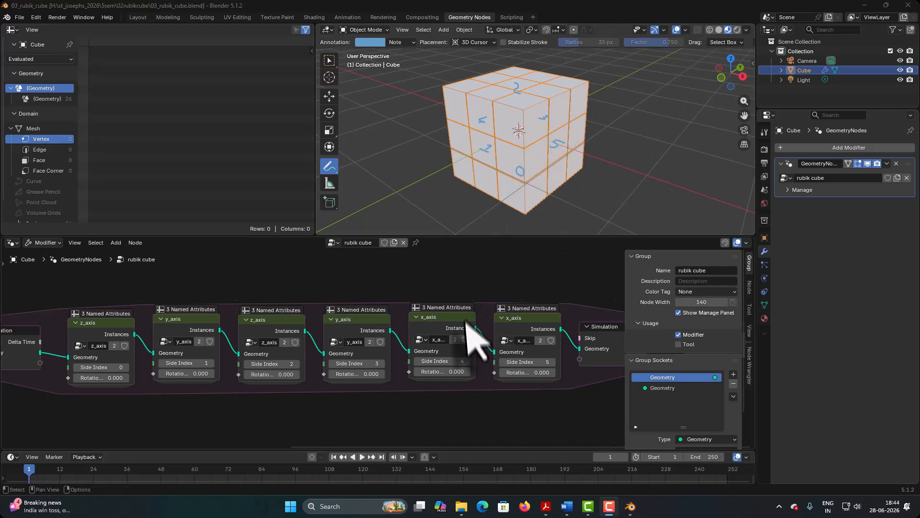
Step: Move the 0.49 m Cube node below Instance on Points and reroute its Mesh link from Instance to the Group Output's Geometry
scroll(462, 318, down, 4)
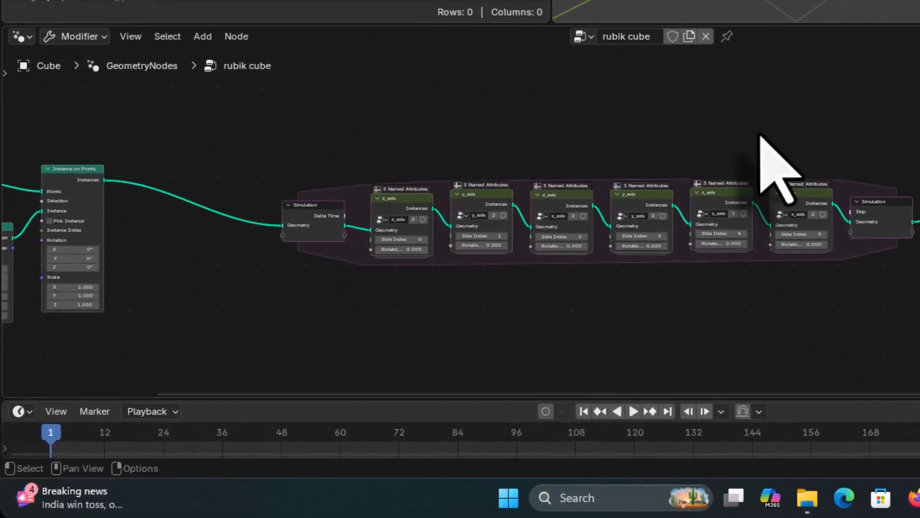
scroll(788, 120, down, 1)
middle_drag(775, 123, 879, 87)
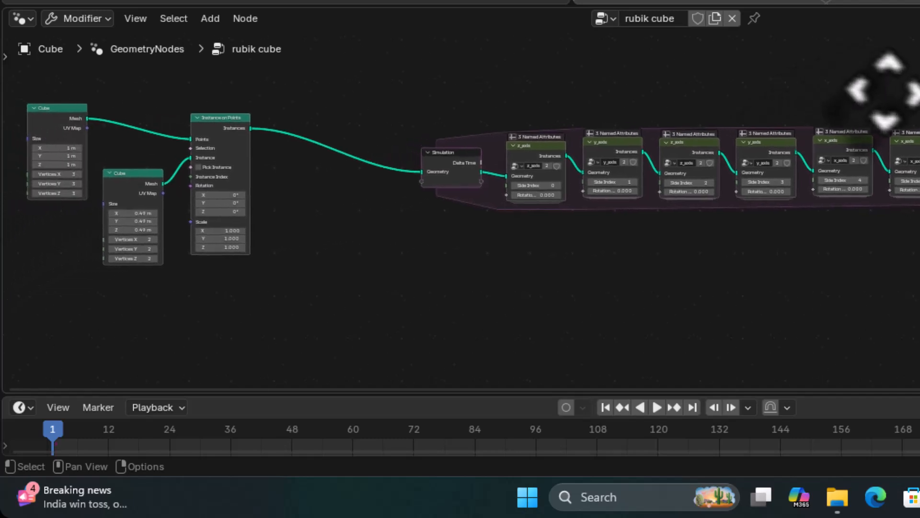
middle_drag(689, 281, 632, 208)
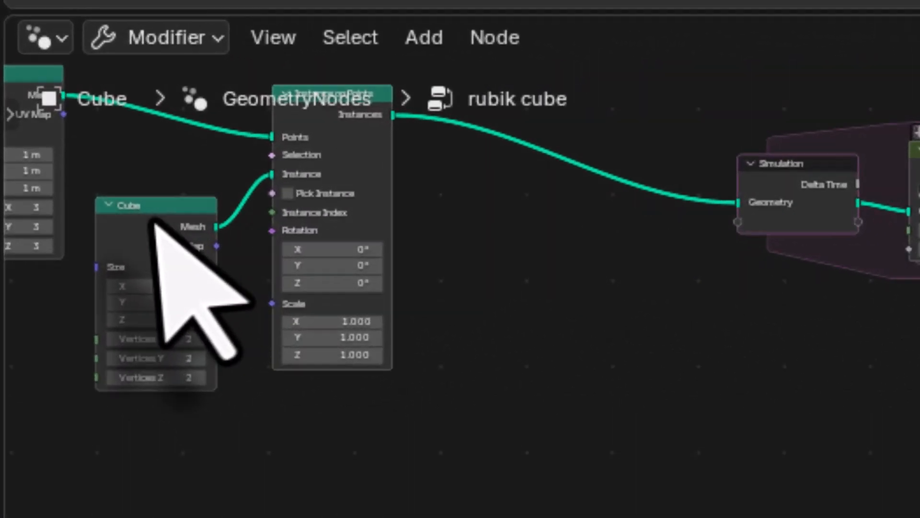
drag(86, 124, 78, 179)
drag(160, 373, 160, 372)
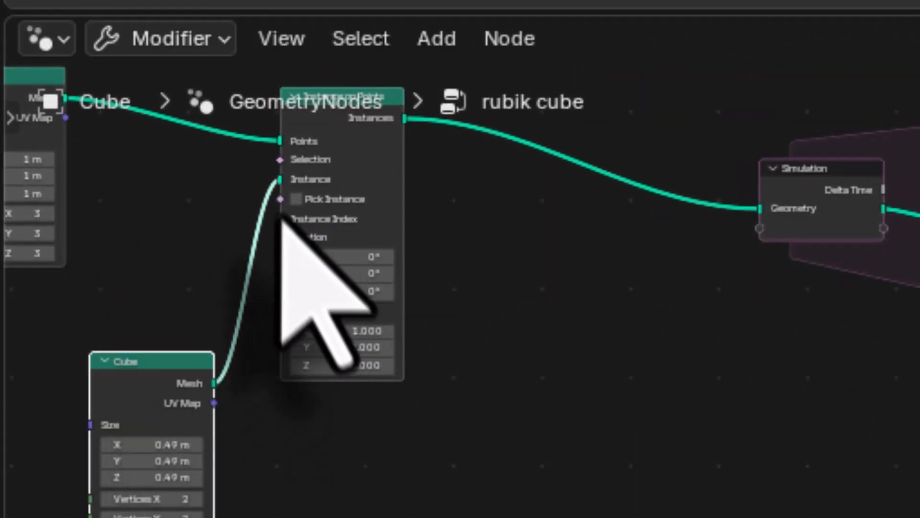
mouse_move(280, 181)
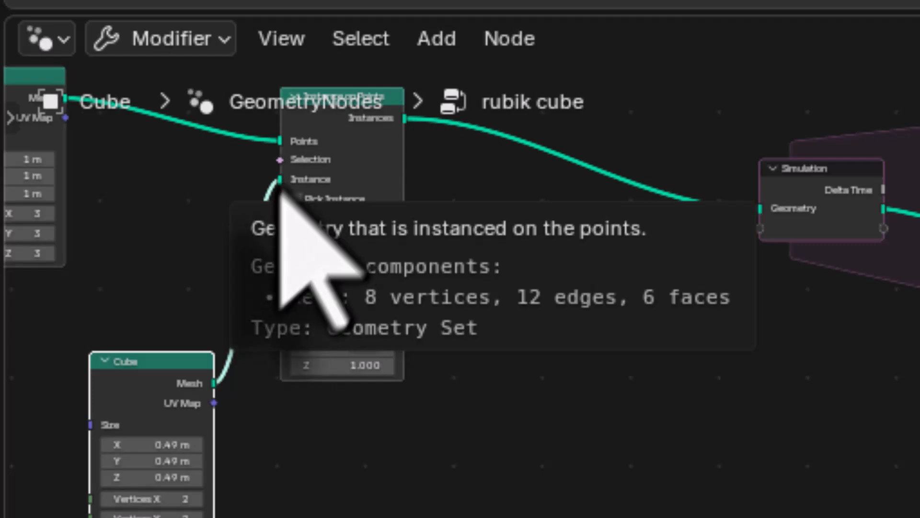
drag(281, 181, 822, 295)
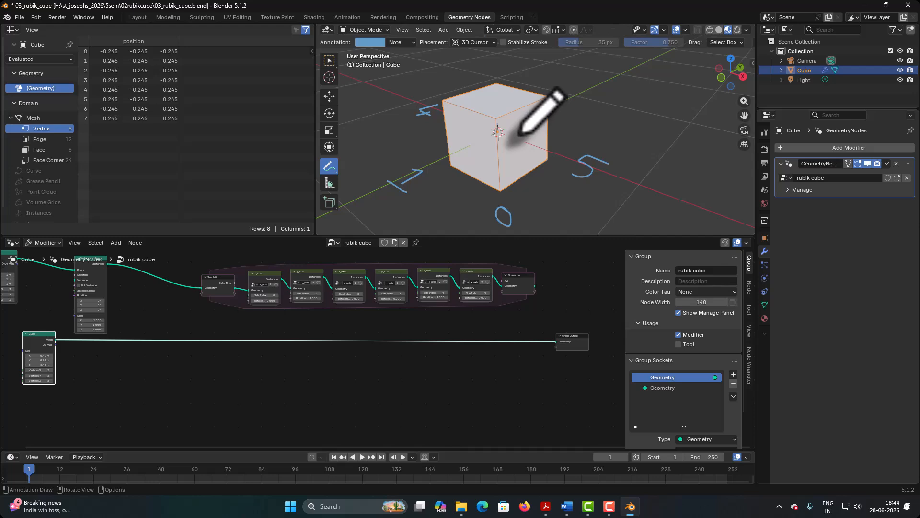
Step: Add a Store Named Attribute node to the rubik cube node tree, below the link leaving the 0.49 m Cube node
middle_drag(147, 376, 250, 377)
scroll(200, 383, up, 7)
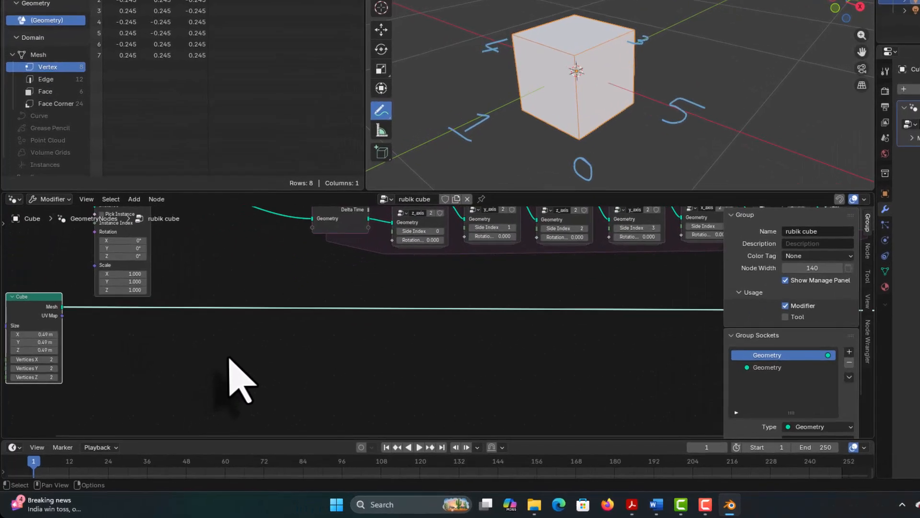
middle_drag(118, 374, 120, 375)
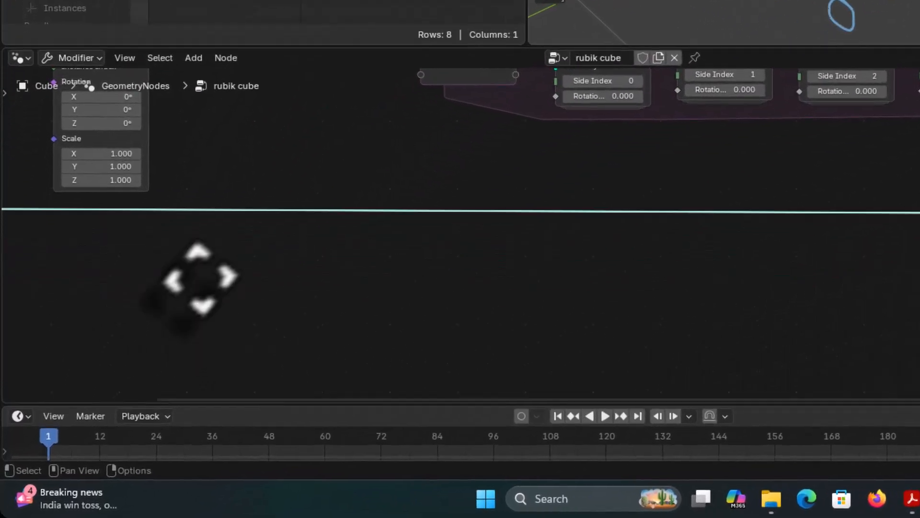
middle_drag(200, 277, 359, 237)
key(shift+a)
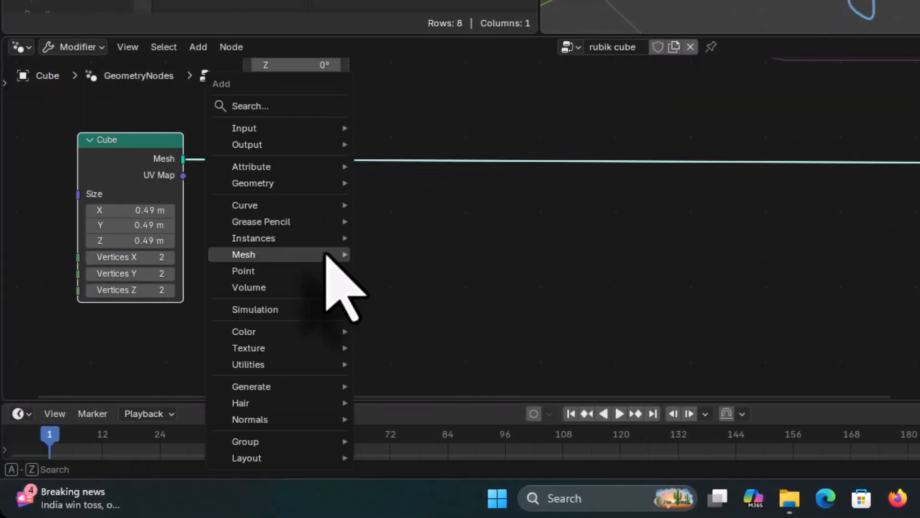
mouse_move(289, 253)
click(279, 108)
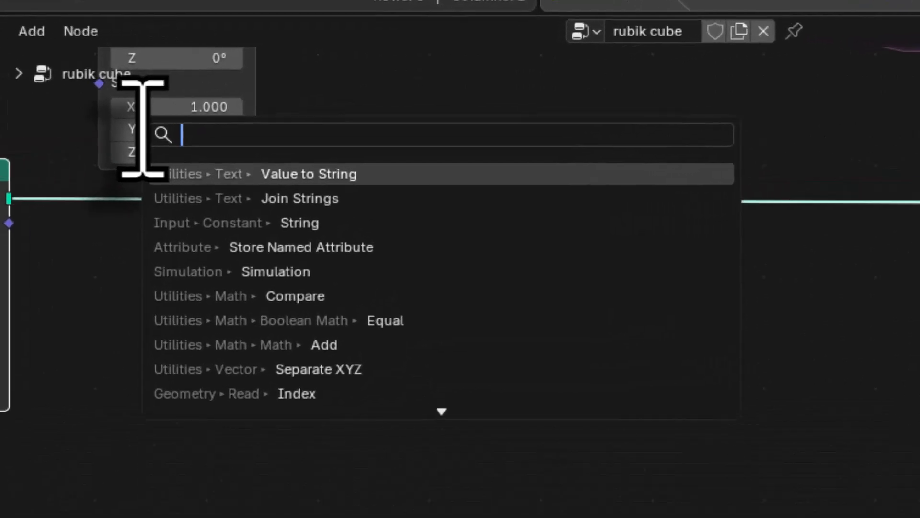
text(store)
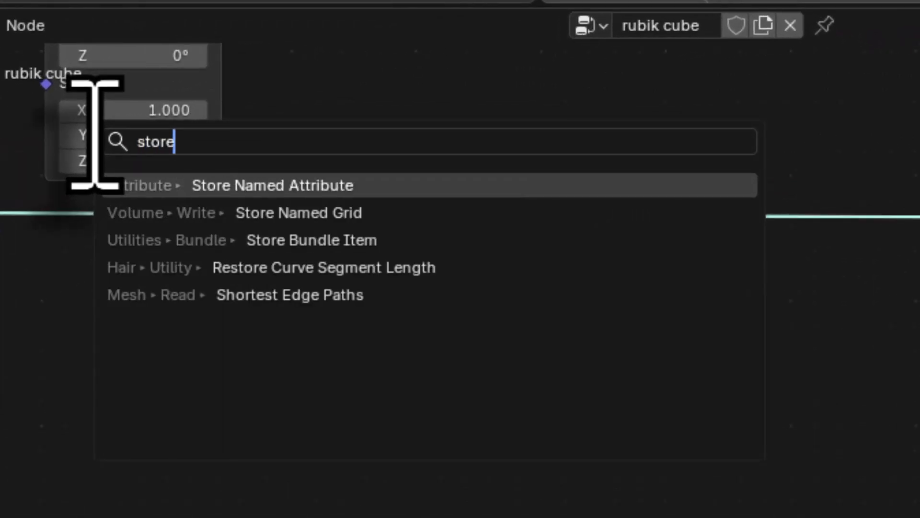
click(316, 186)
click(174, 263)
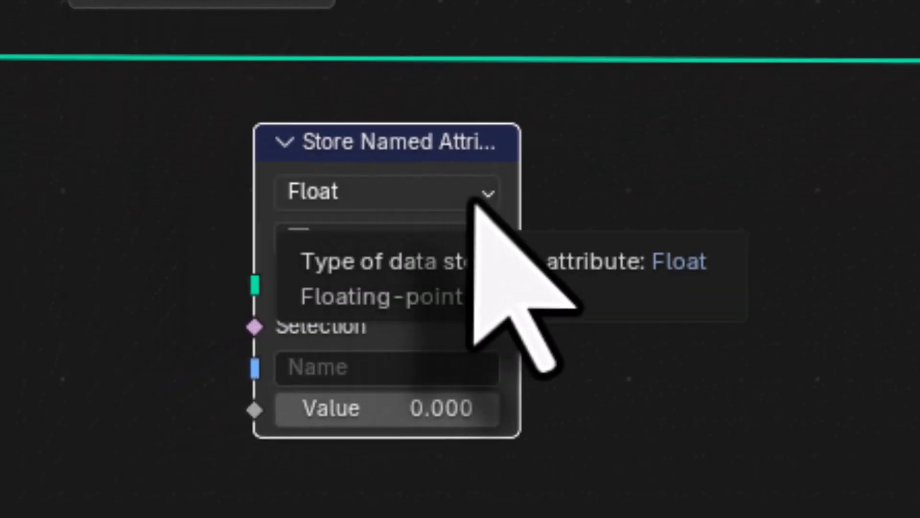
Step: Set the Store Named Attribute node to data type Color and domain Face, and name the attribute col
click(476, 201)
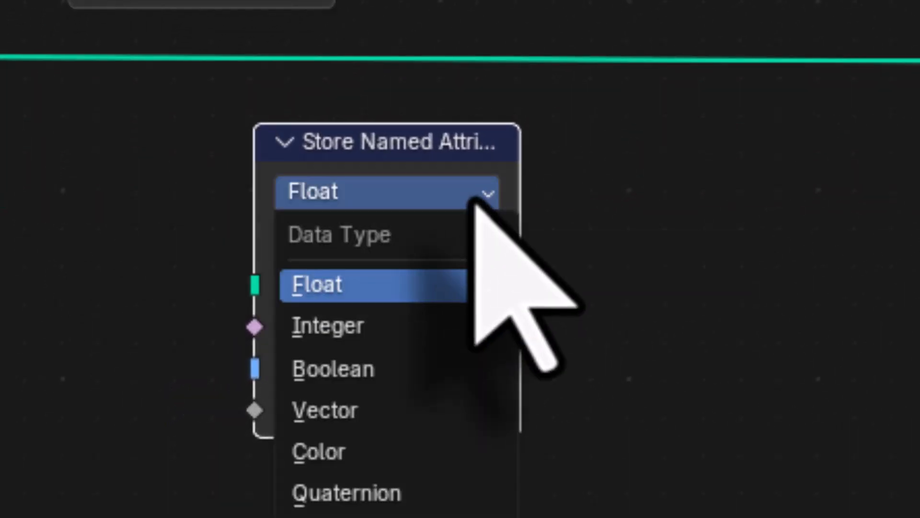
click(390, 459)
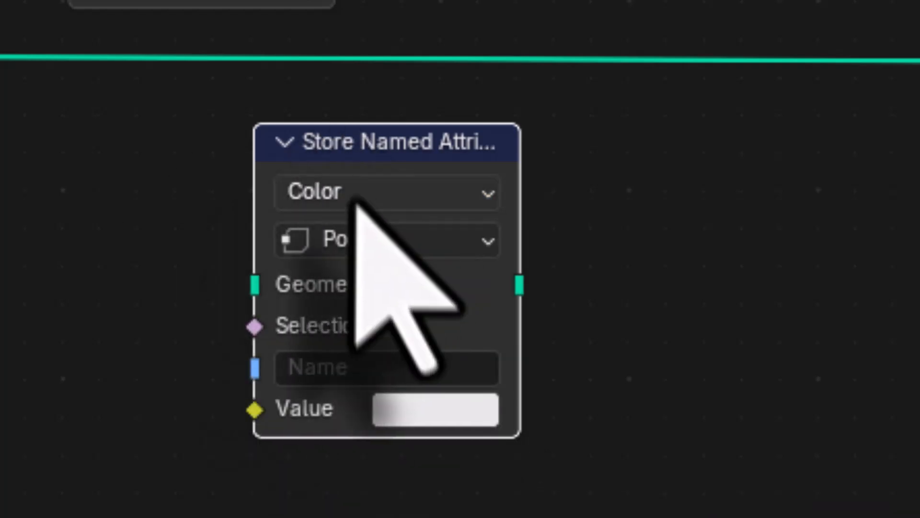
click(381, 237)
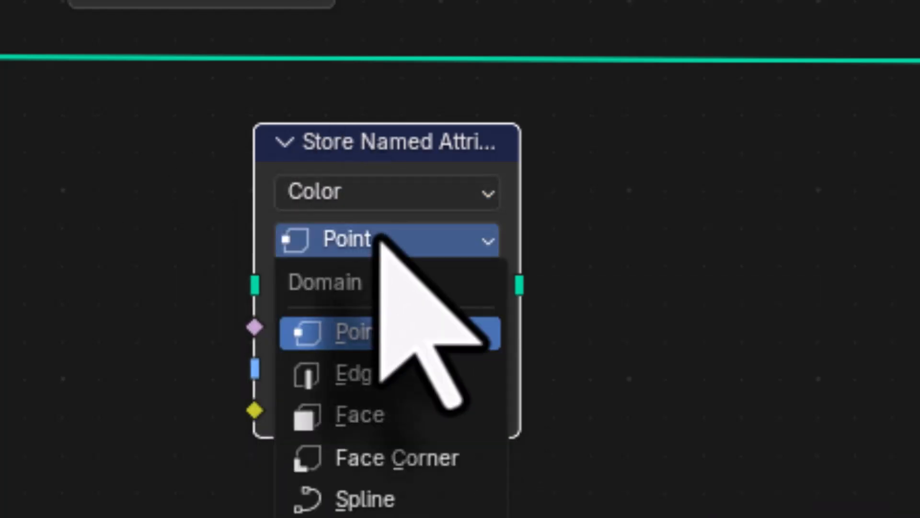
click(362, 413)
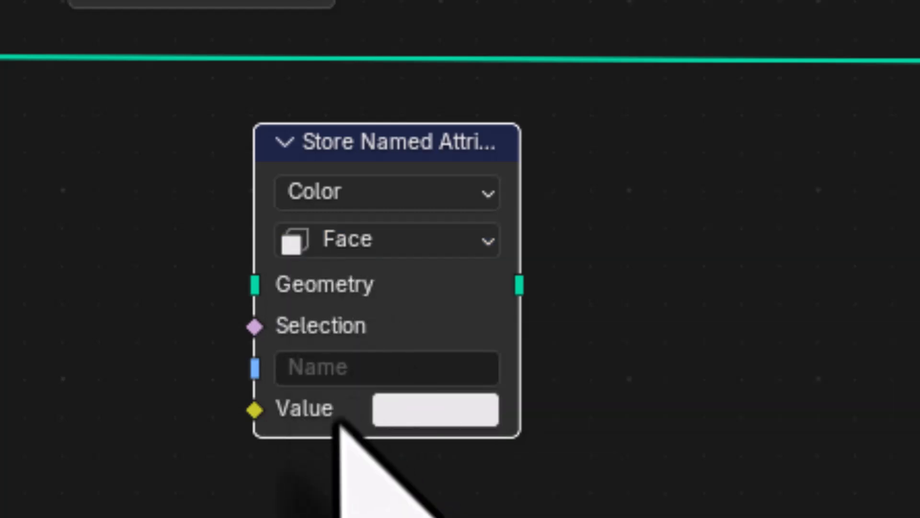
click(337, 368)
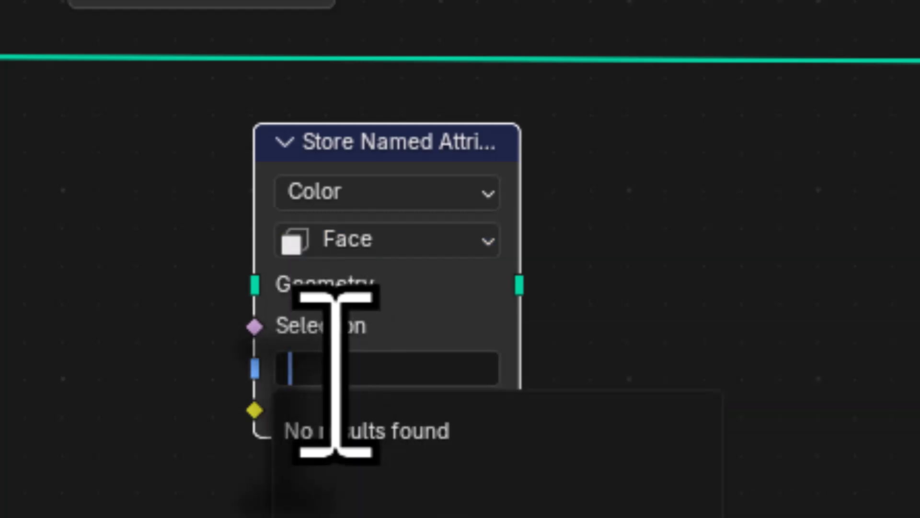
text(col)
key(Return)
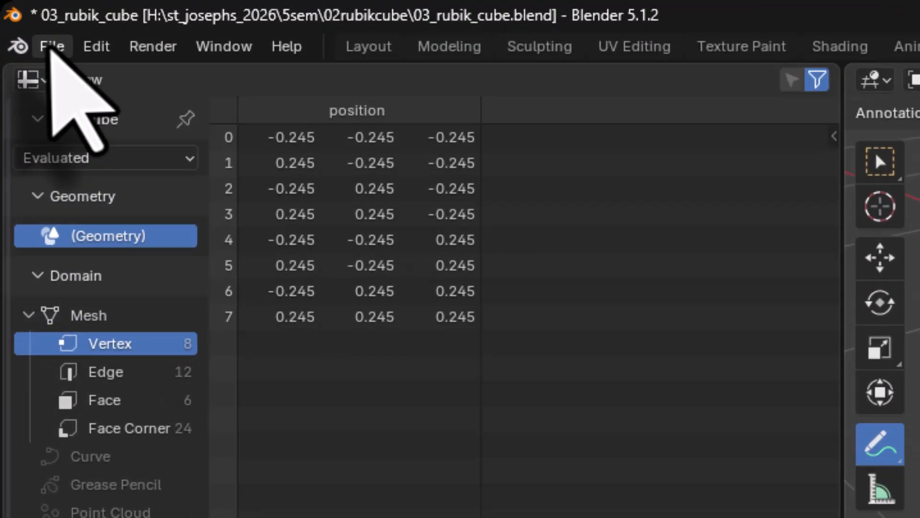
Step: Save the project as a new file named 04_rubik_cube.blend in the 02rubikcube folder
click(19, 17)
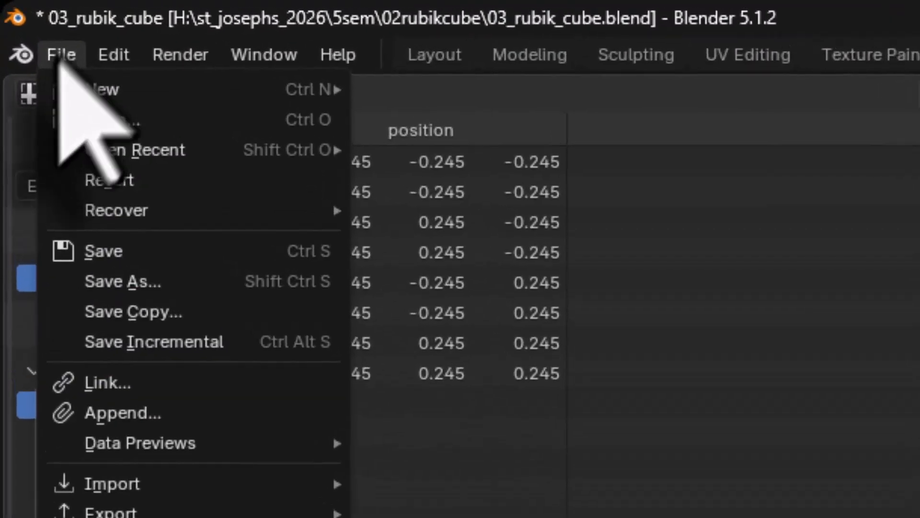
click(106, 251)
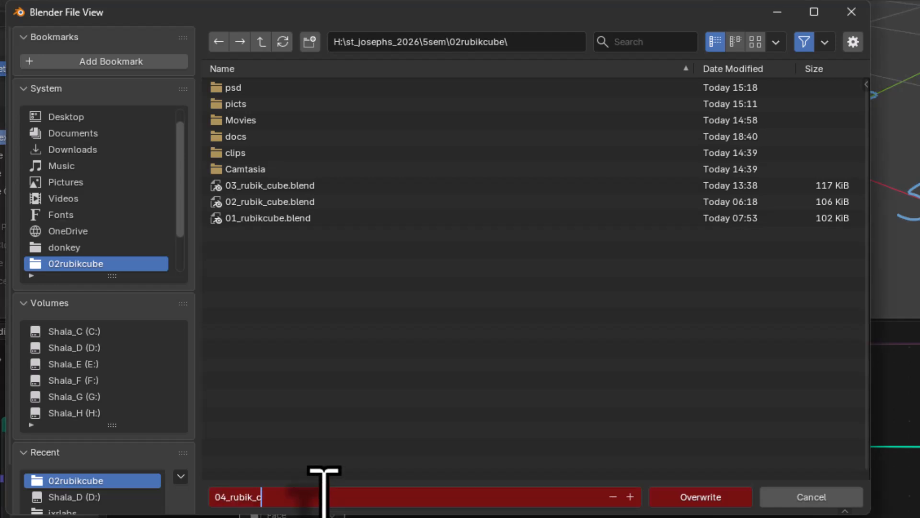
text(e)
key(Return)
click(690, 497)
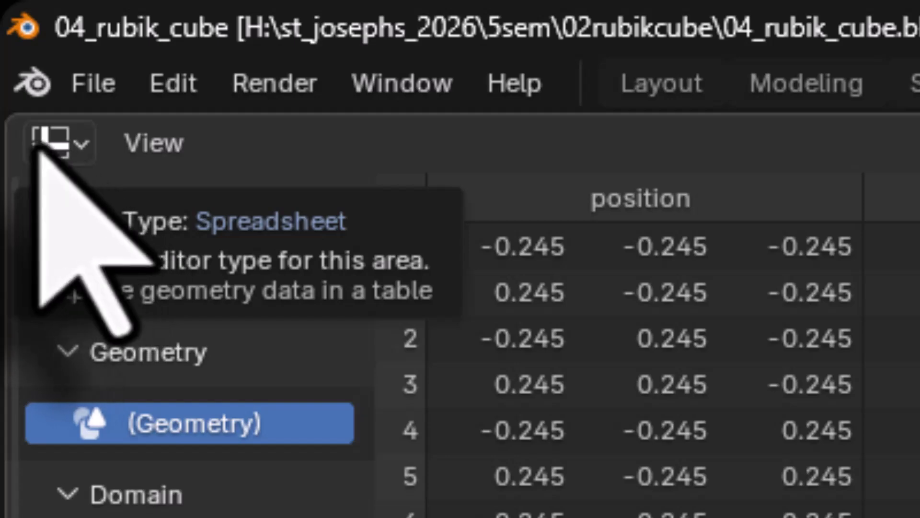
Step: Change the Spreadsheet area into a Shader Editor showing the cube's material nodes
click(76, 144)
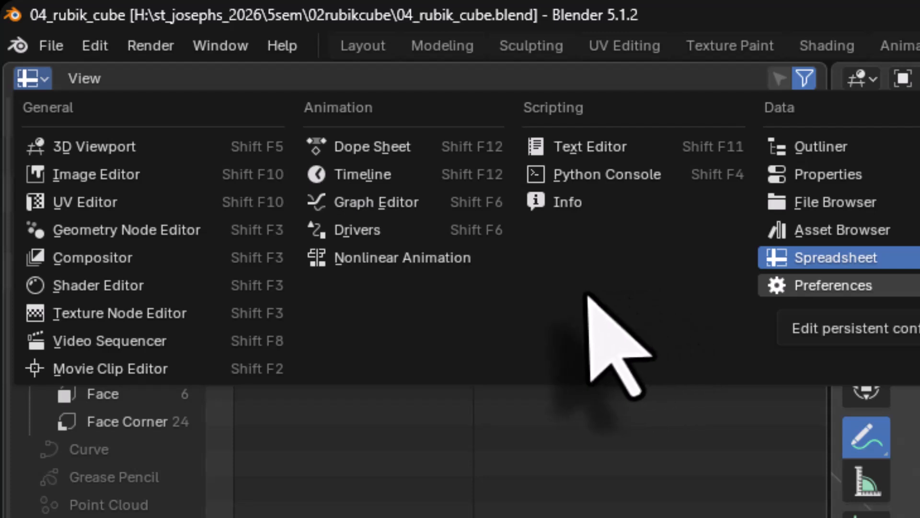
click(102, 293)
middle_drag(332, 263, 276, 294)
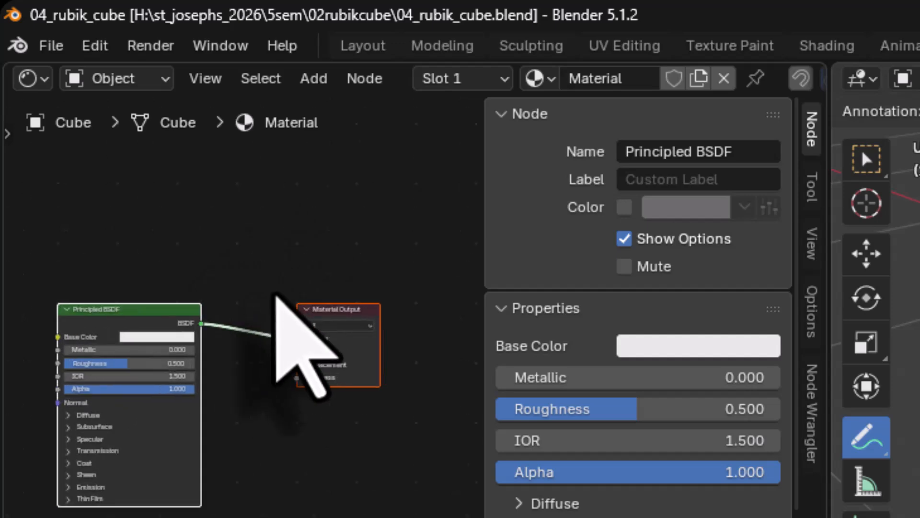
scroll(275, 293, up, 2)
middle_drag(226, 483, 319, 473)
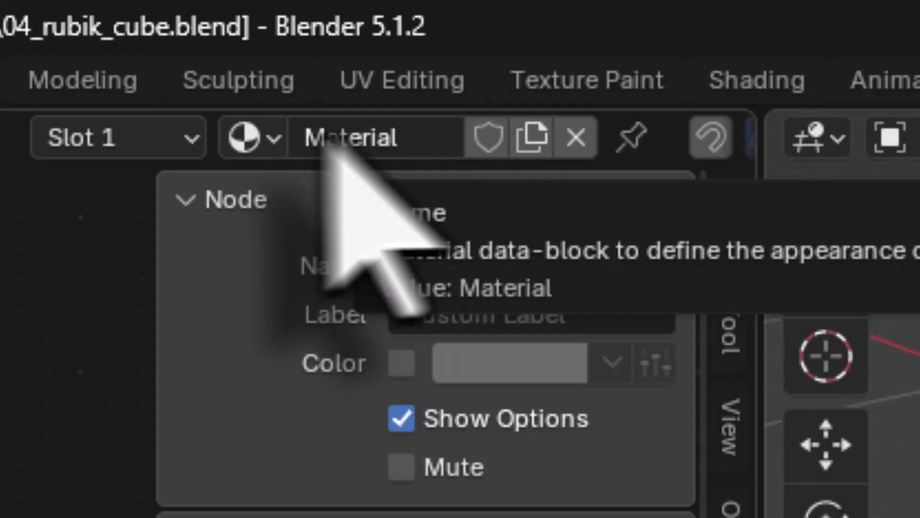
Step: Rename the cube's material to colormat and hide the Shader Editor's sidebar
click(424, 138)
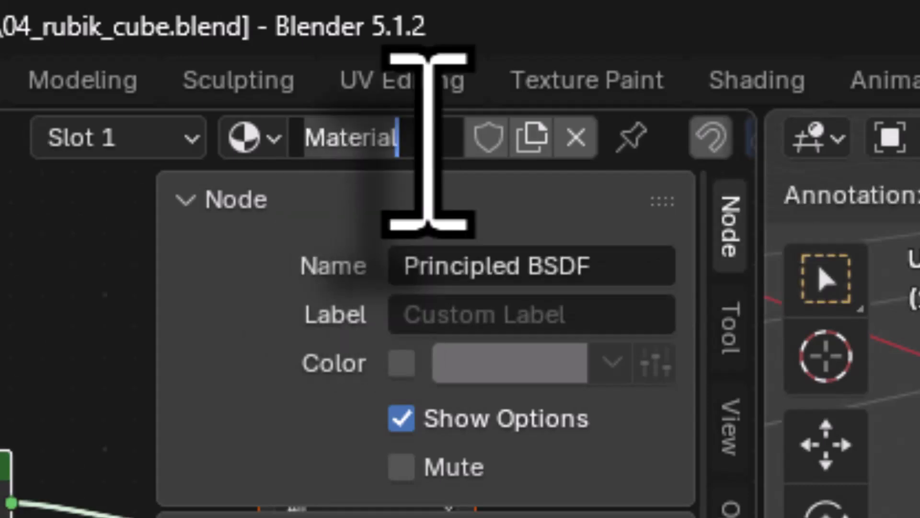
text(colormat)
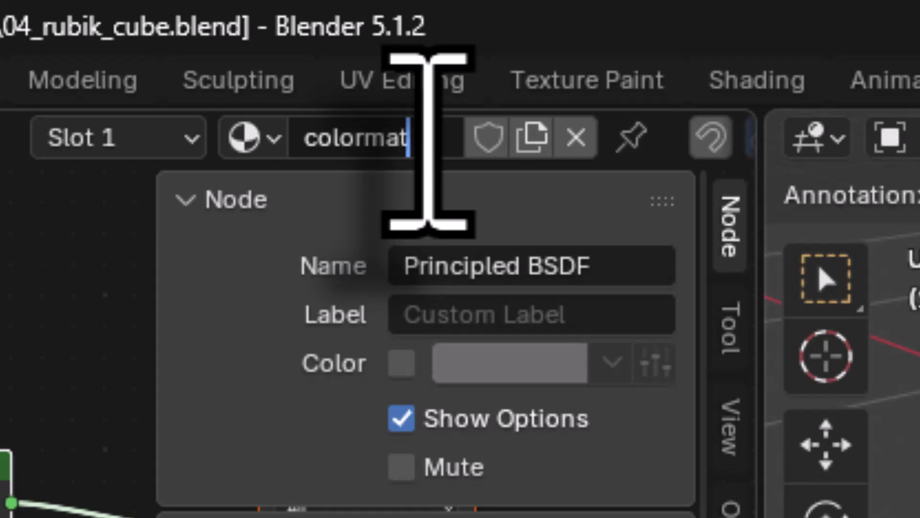
key(Return)
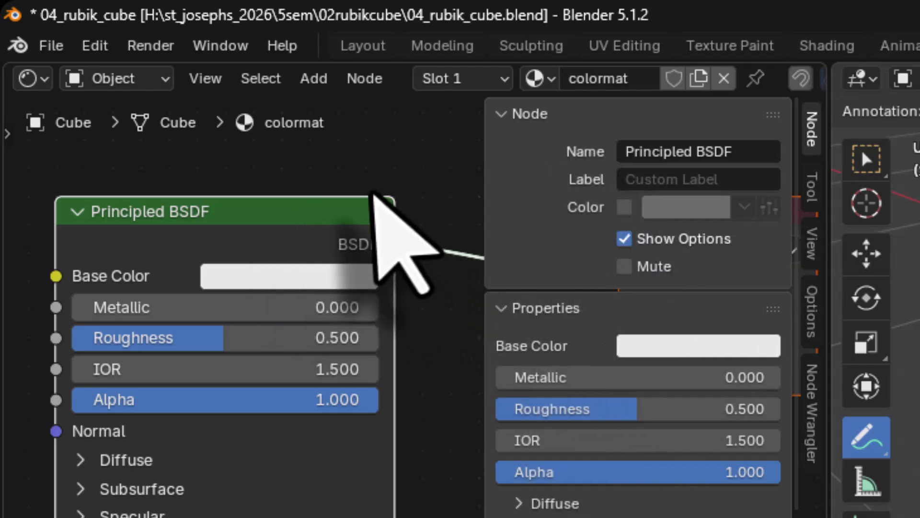
key(n)
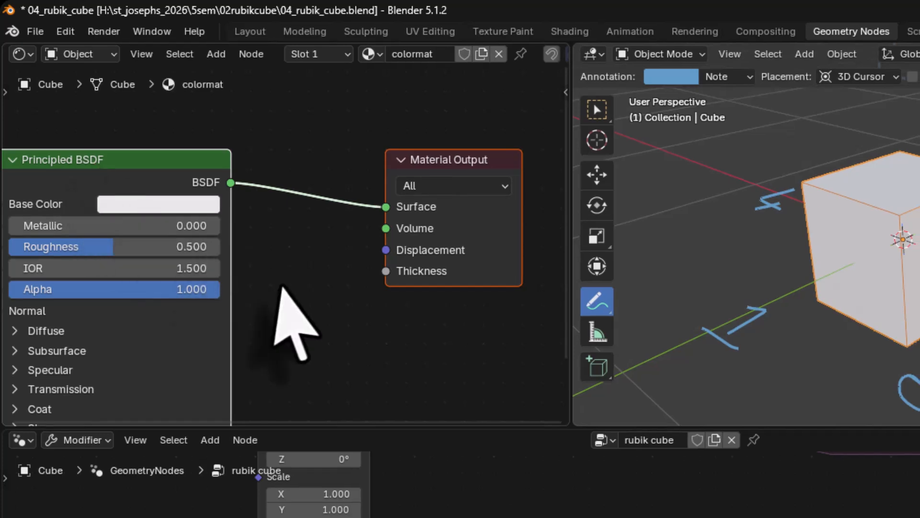
Step: Add an Attribute node before the Principled BSDF and connect its Color output to Base Color
middle_drag(280, 288, 460, 329)
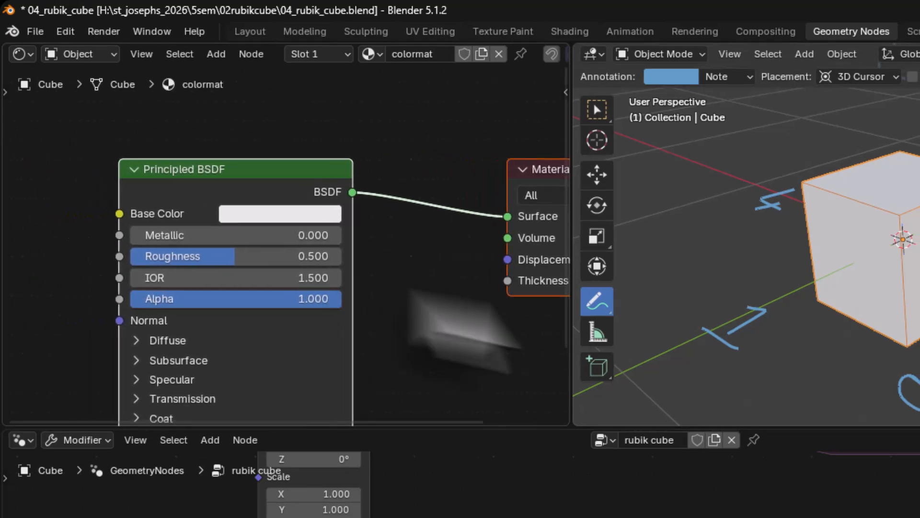
middle_drag(392, 336, 353, 376)
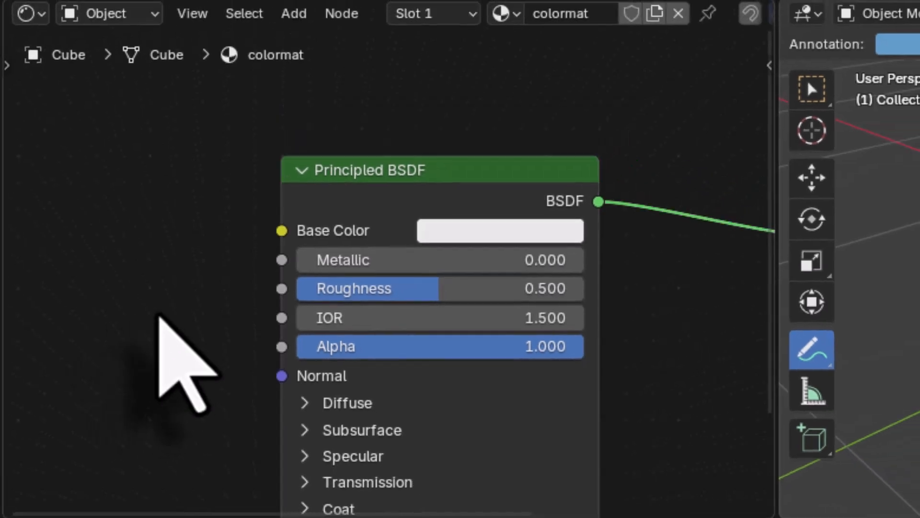
key(shift+a)
click(159, 314)
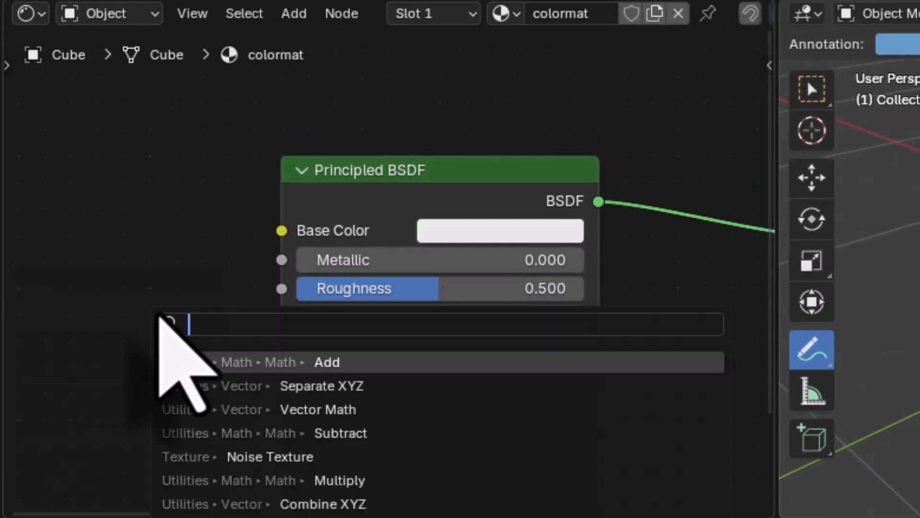
text(attri)
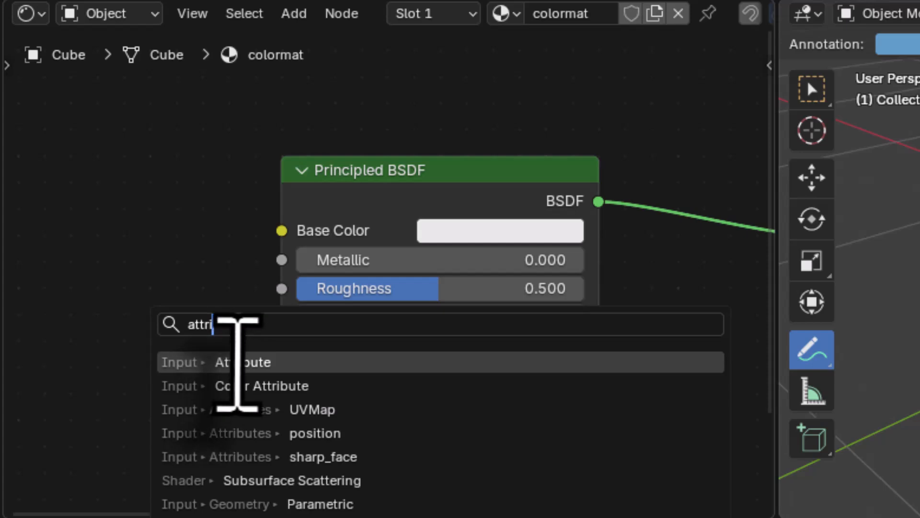
click(237, 363)
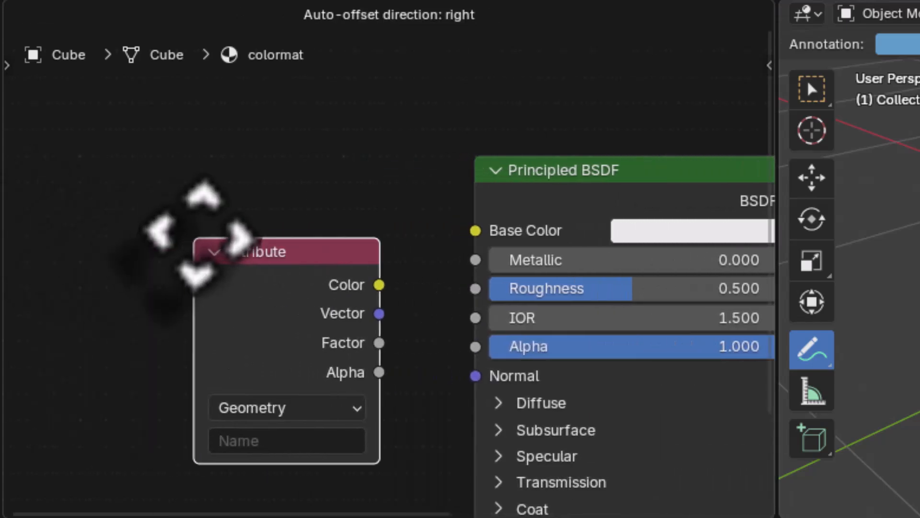
click(206, 209)
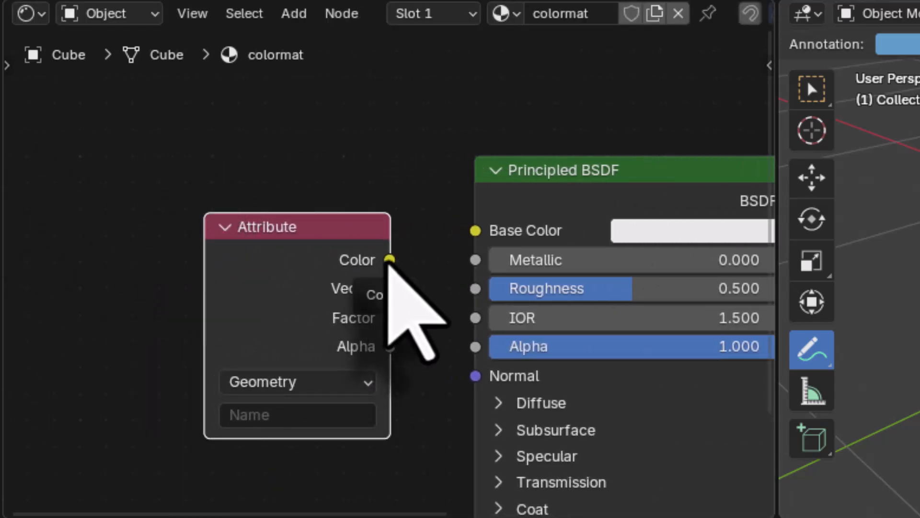
drag(388, 262, 466, 243)
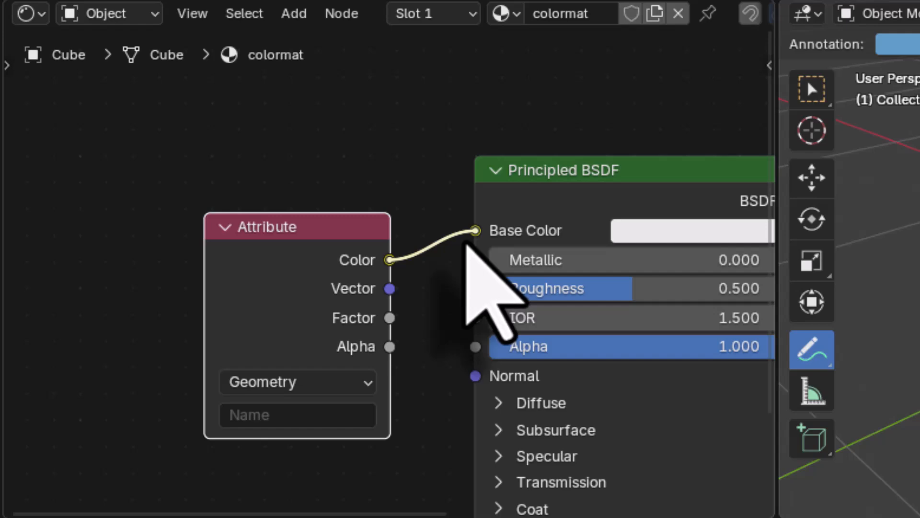
Step: Set the Attribute node's name to col, matching the name in the Store Named Attribute node
click(304, 413)
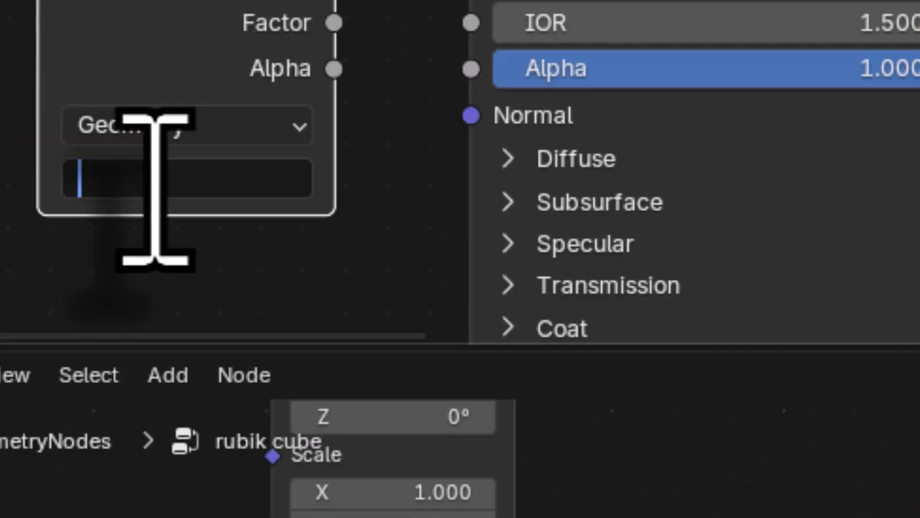
text(col)
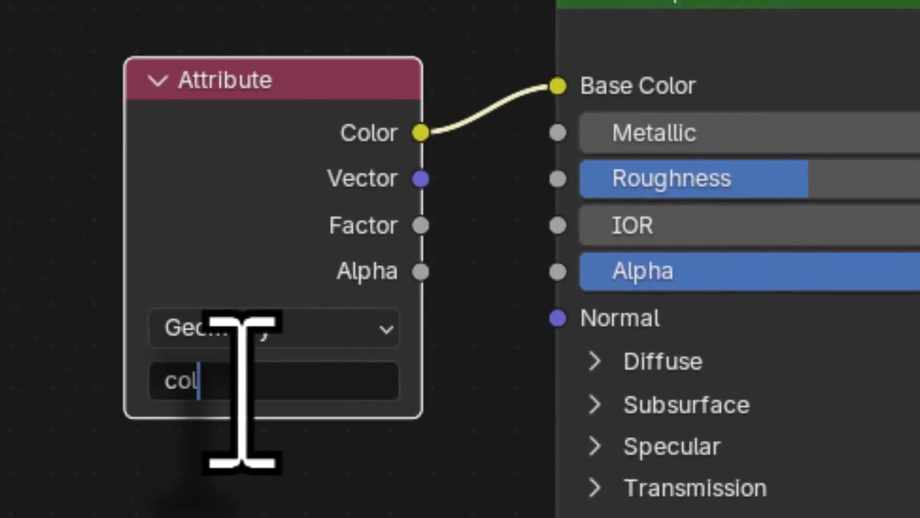
key(Return)
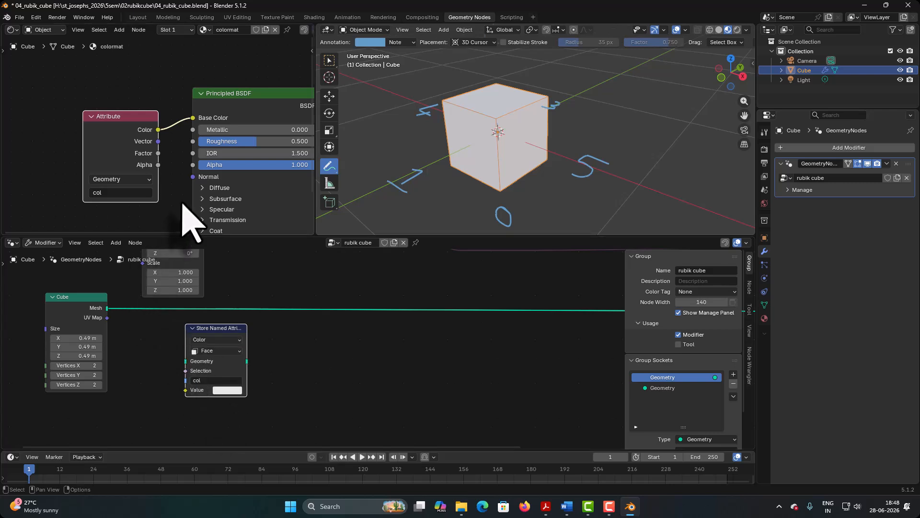
middle_drag(180, 203, 111, 196)
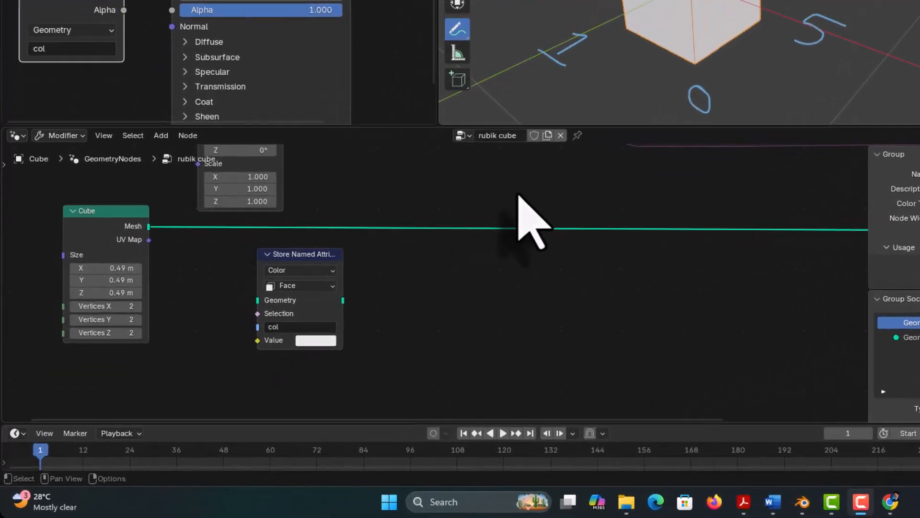
Step: Add a Set Material node on the link running from the Cube node's Mesh output to the group output
key(shift+a)
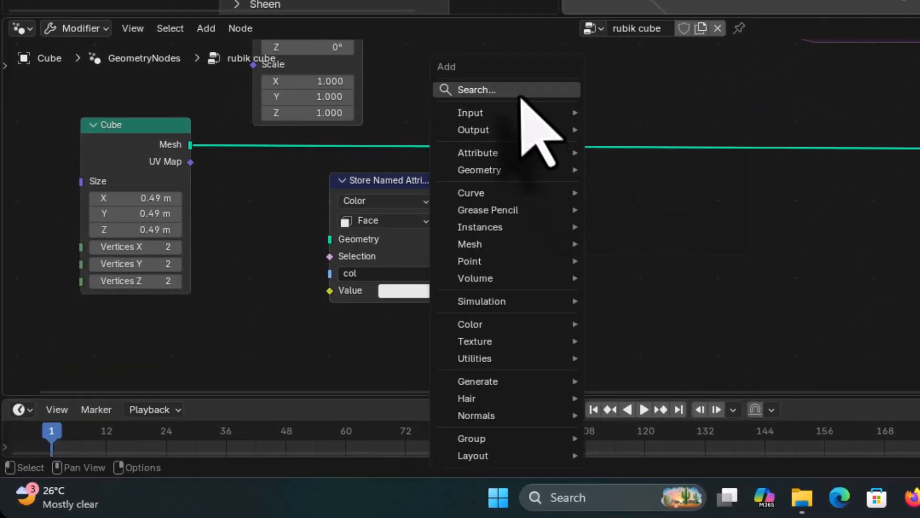
click(520, 93)
text(set)
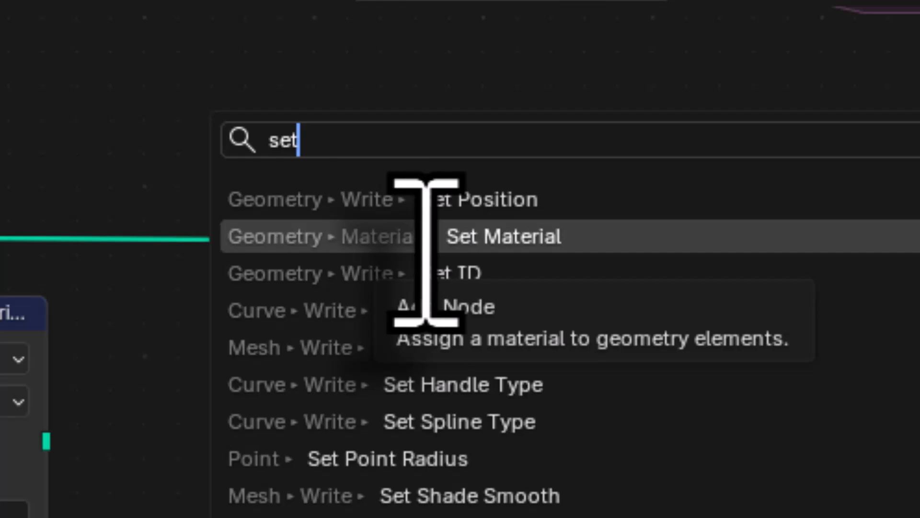
click(426, 249)
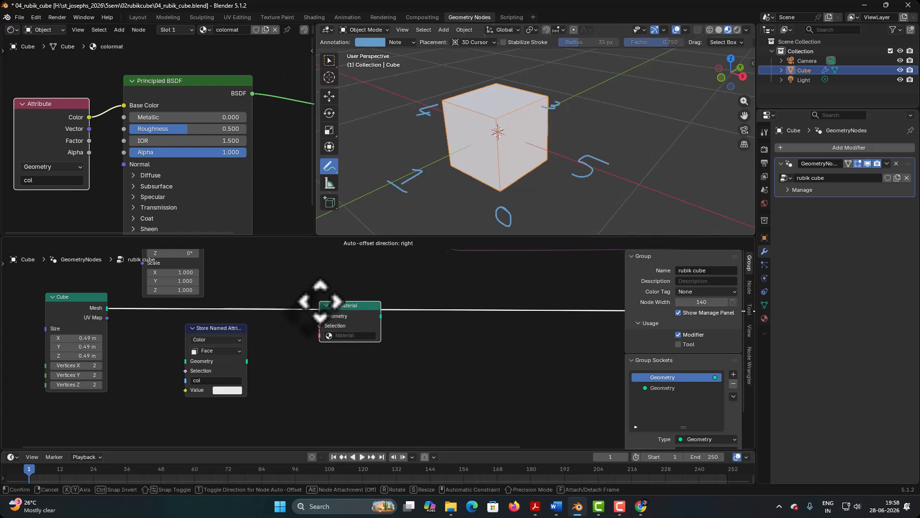
click(320, 301)
Step: Assign the colormat material in the Set Material node
scroll(420, 366, down, 1)
middle_drag(421, 366, 242, 357)
scroll(337, 365, down, 1)
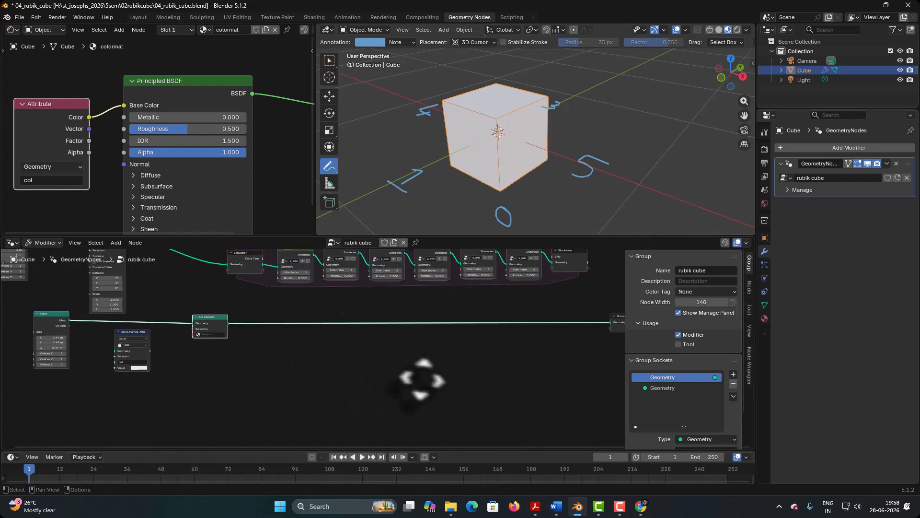
middle_drag(422, 381, 454, 366)
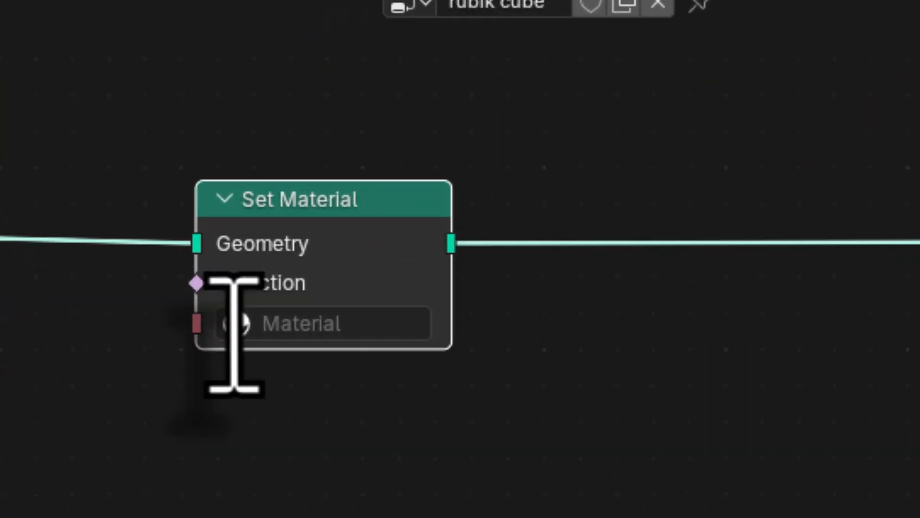
click(283, 331)
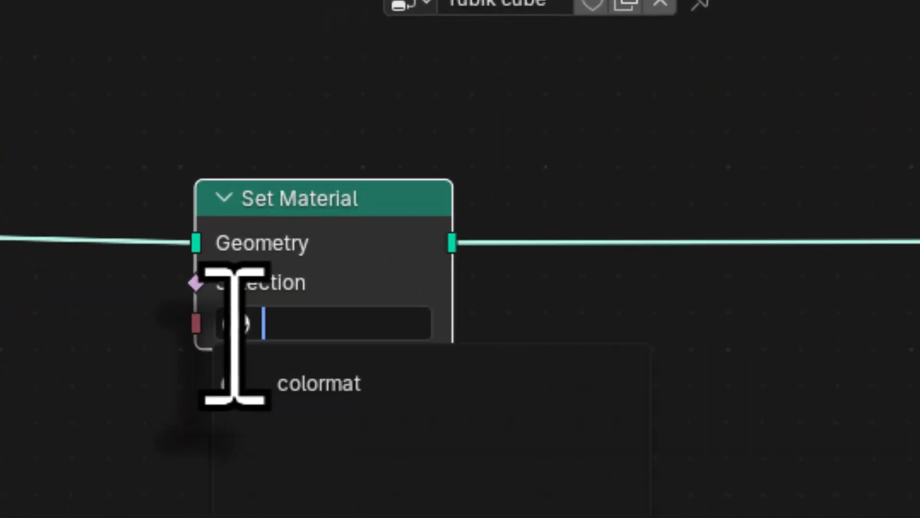
click(301, 387)
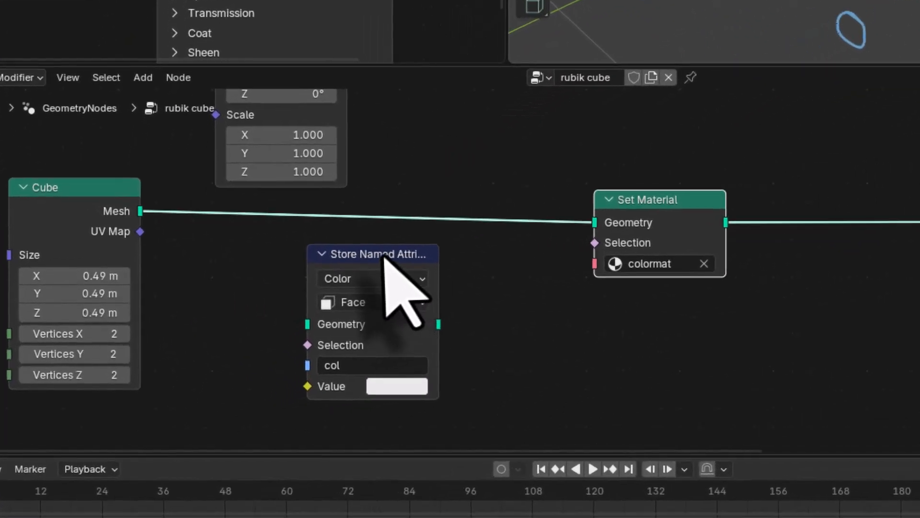
Step: Insert the Store Named Attribute node between the Cube and Set Material nodes and set its value colour to orange-red
drag(385, 255, 413, 209)
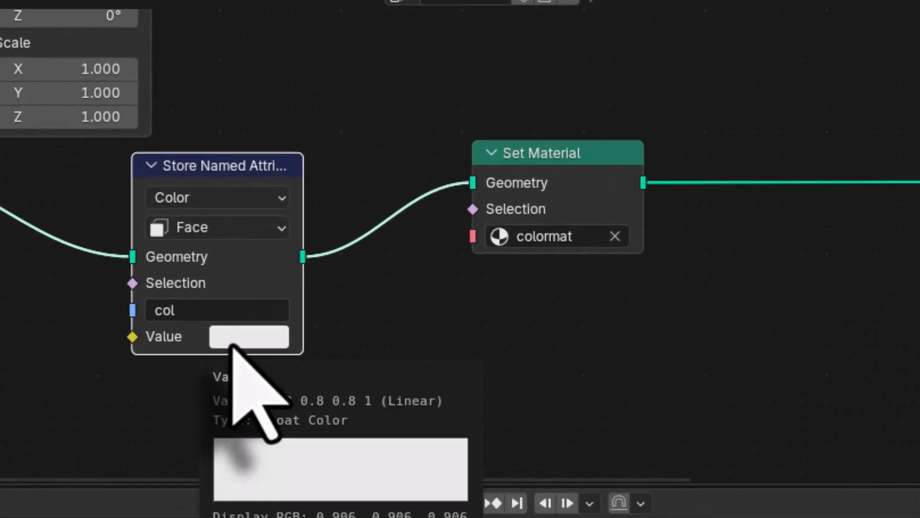
click(263, 389)
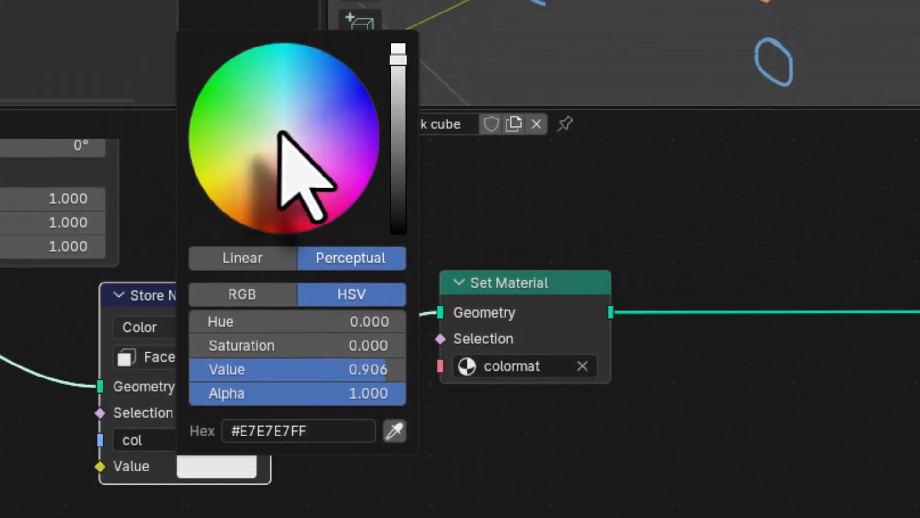
drag(315, 13, 286, 103)
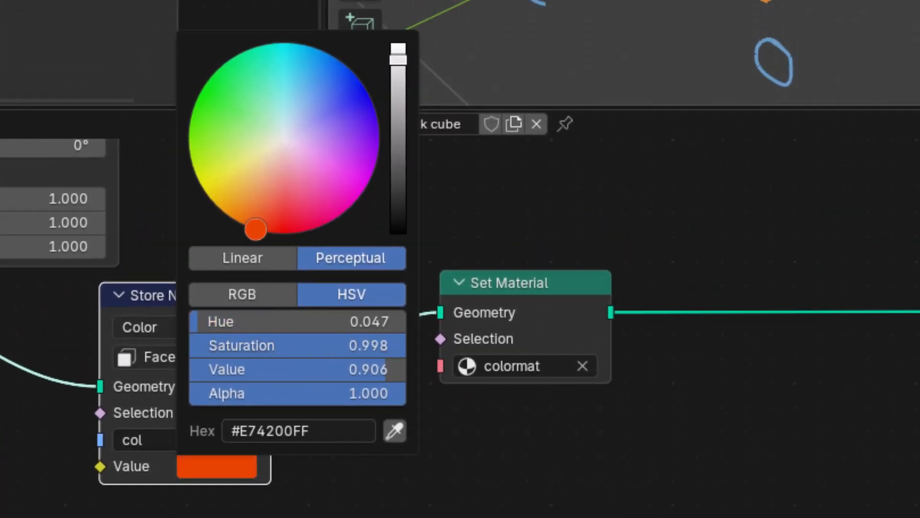
drag(255, 229, 255, 229)
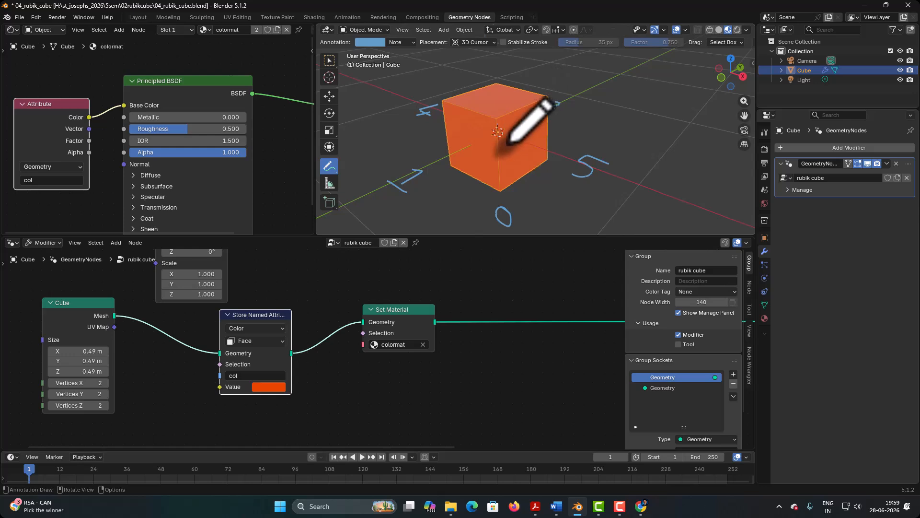
Step: Add an Index node below the Cube node
middle_drag(309, 410, 408, 393)
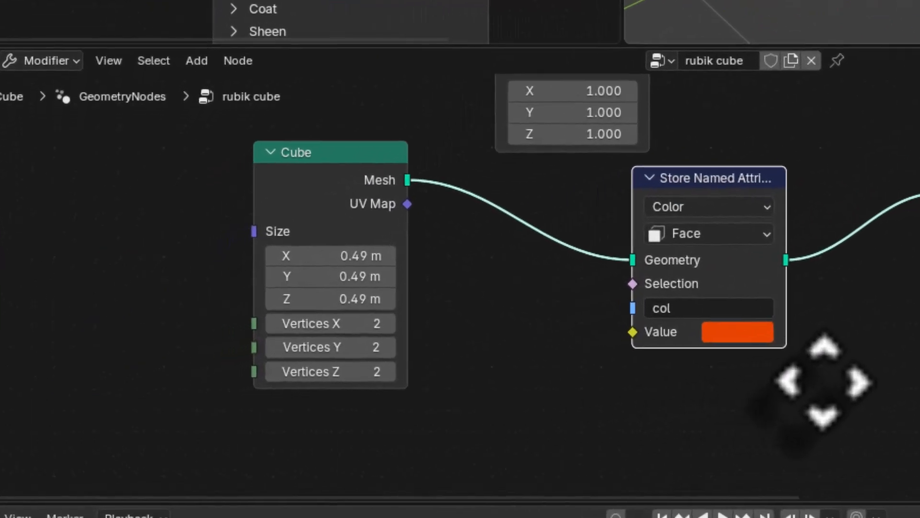
middle_drag(823, 382, 858, 394)
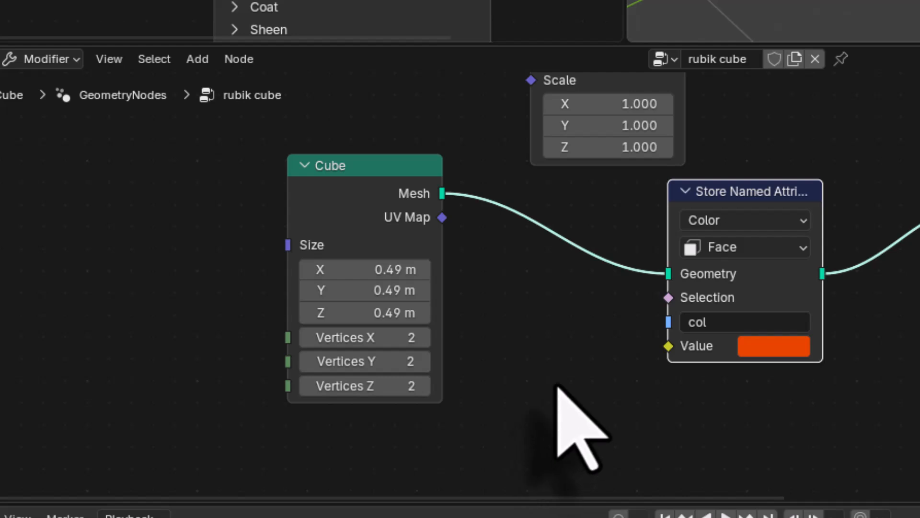
key(shift+a)
click(518, 134)
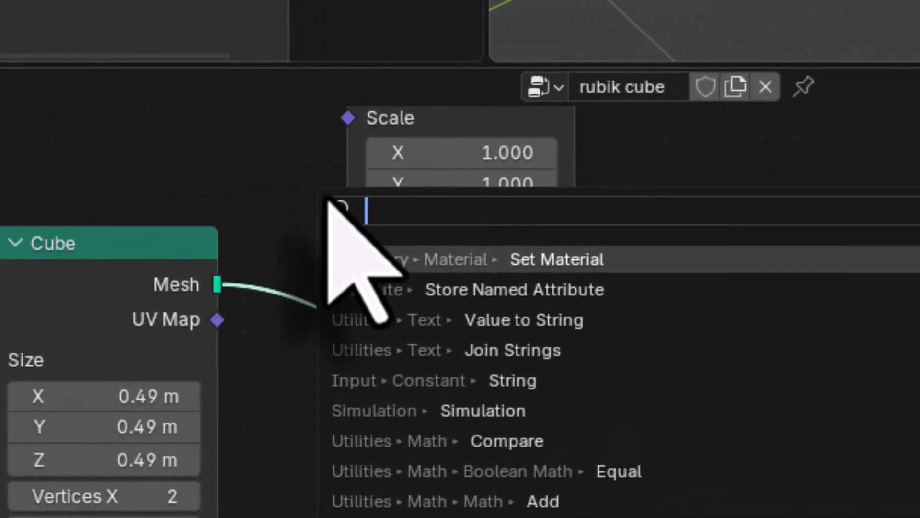
text(inde)
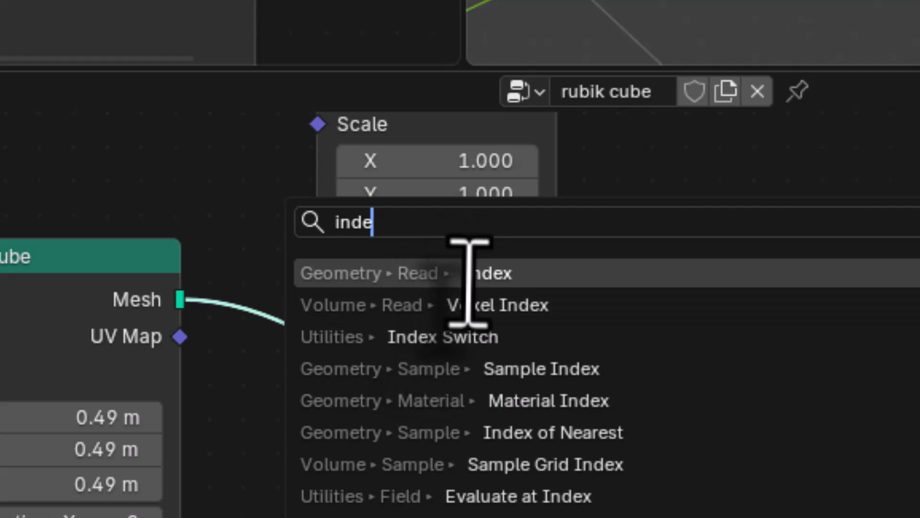
click(470, 280)
click(434, 361)
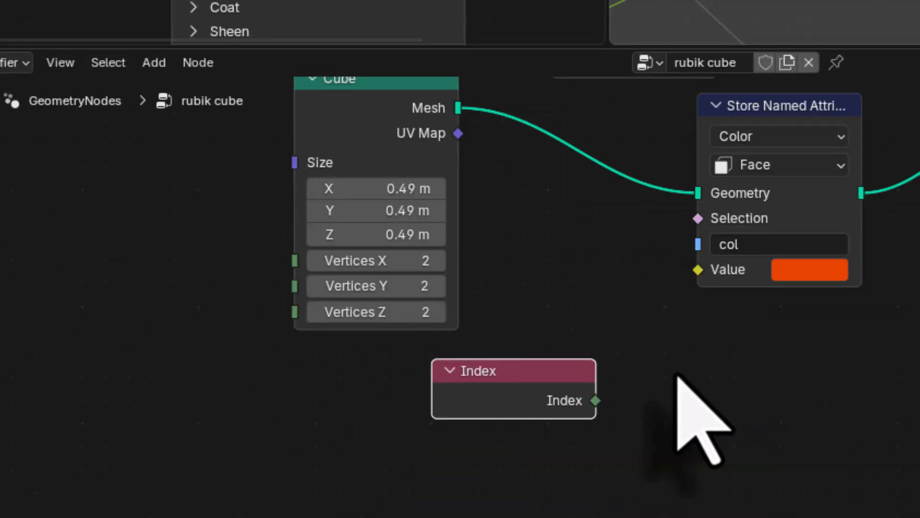
Step: Add a Compare node beside the Index node and set it to an Integer comparison with the Equal operation
key(shift+a)
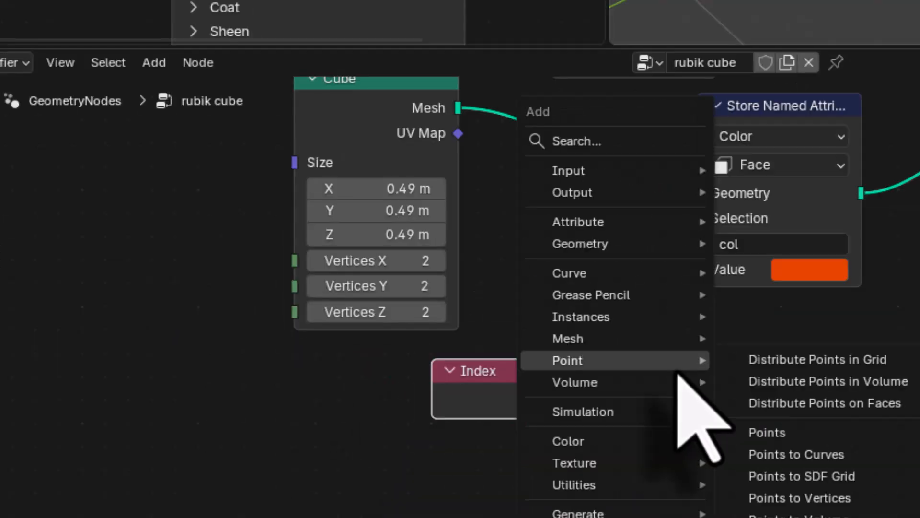
click(657, 141)
text(compare)
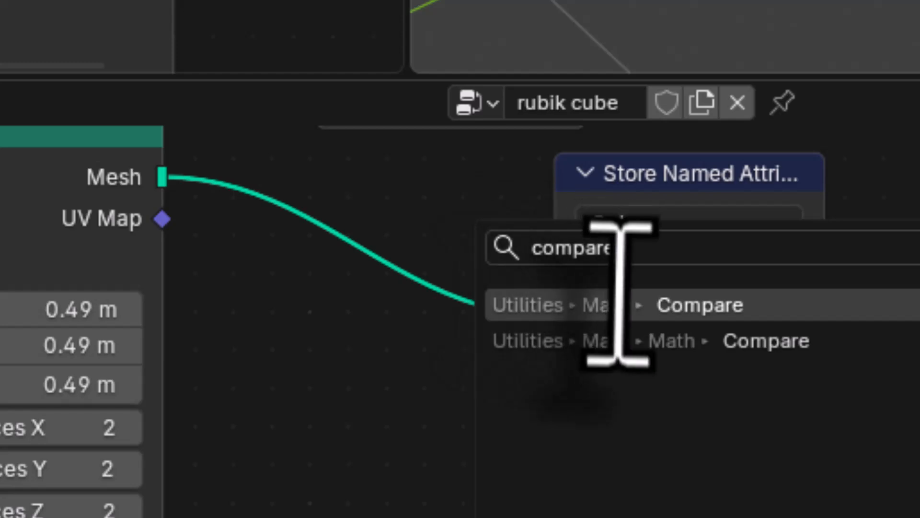
click(616, 297)
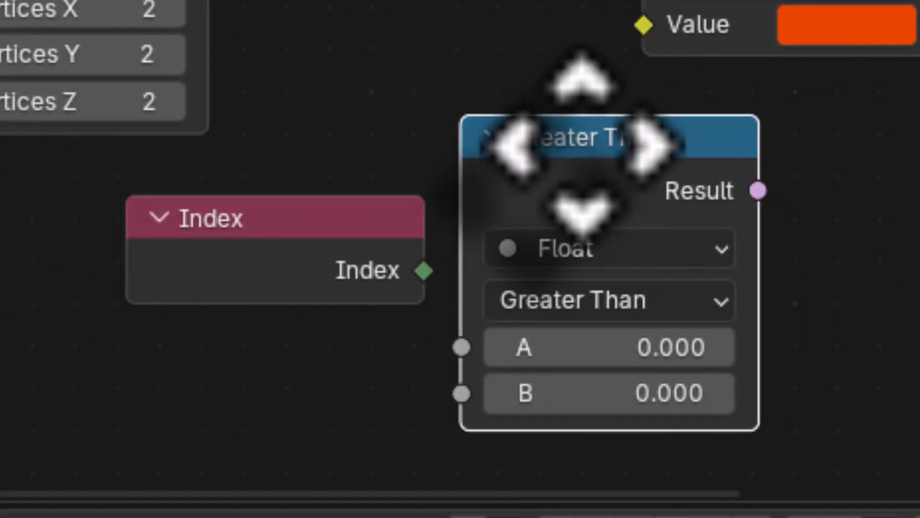
click(584, 145)
click(553, 309)
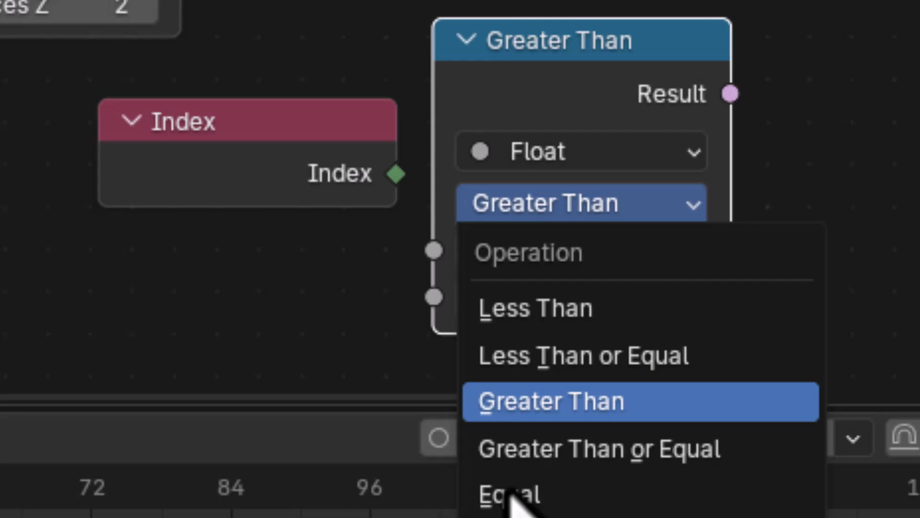
click(508, 495)
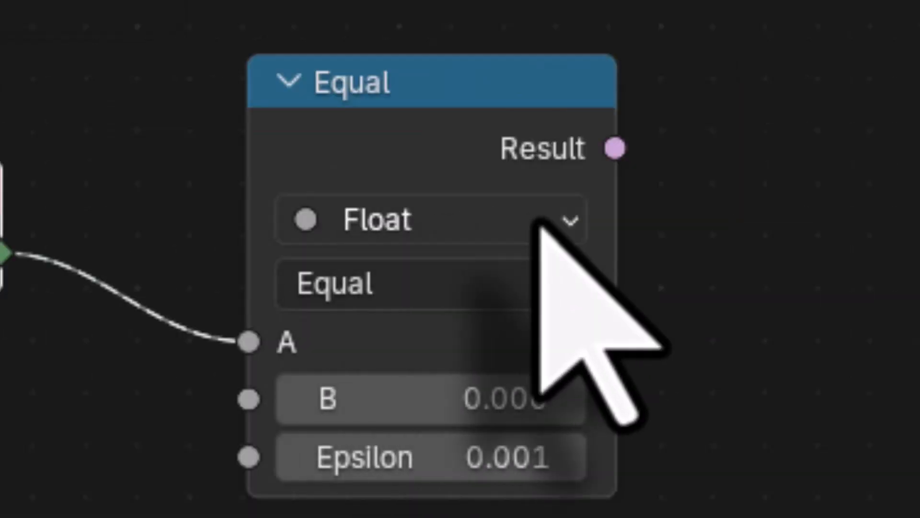
click(516, 226)
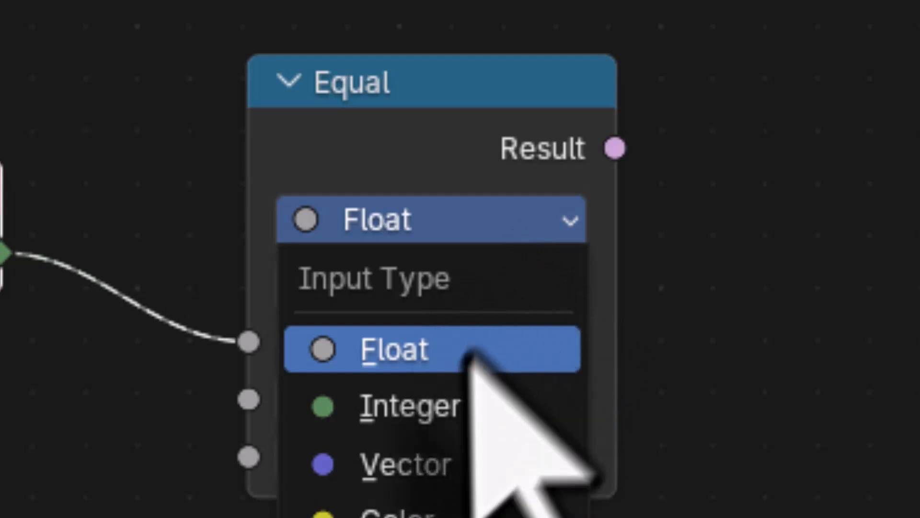
click(451, 405)
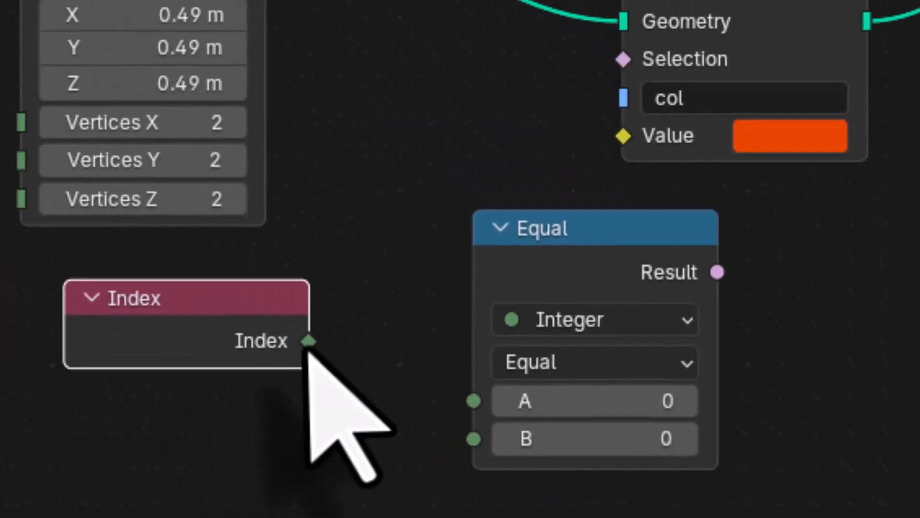
Step: Connect Index to the Equal node's A input and its Result to the Store Named Attribute node's Selection
drag(307, 341, 473, 402)
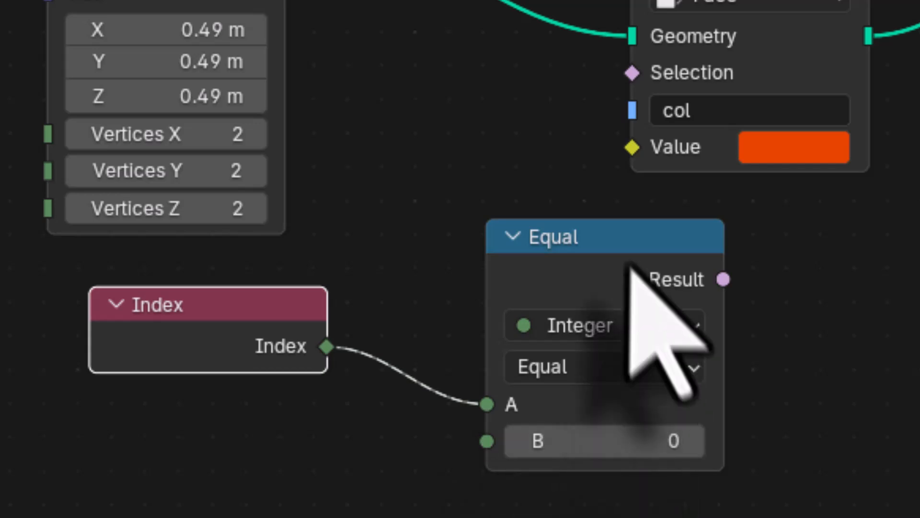
drag(304, 308, 189, 305)
drag(573, 243, 400, 253)
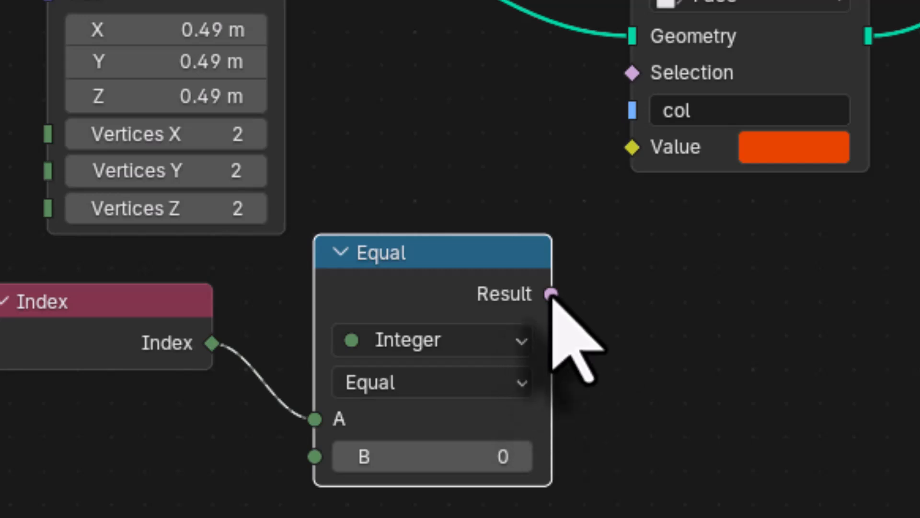
drag(551, 294, 607, 85)
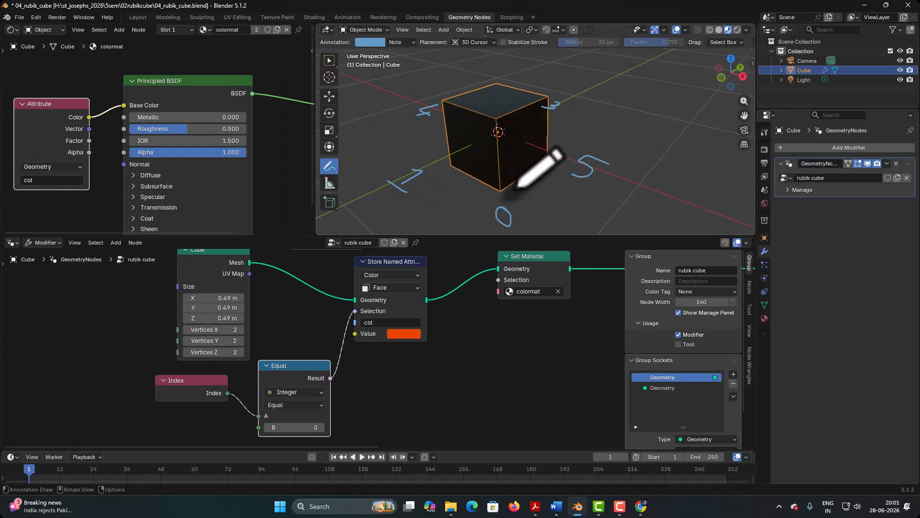
Step: Switch the viewport to the Move tool and inspect the cube's faces from below
click(329, 97)
middle_drag(453, 204, 592, 130)
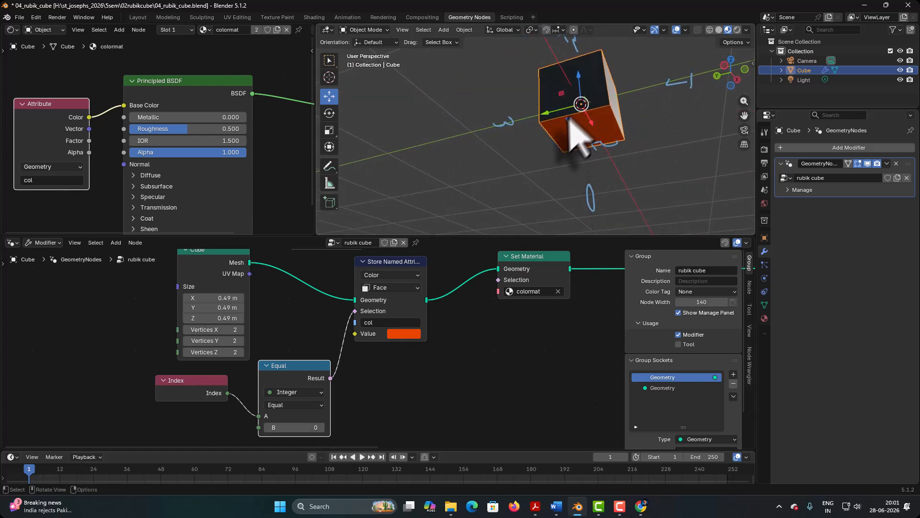
scroll(475, 369, down, 2)
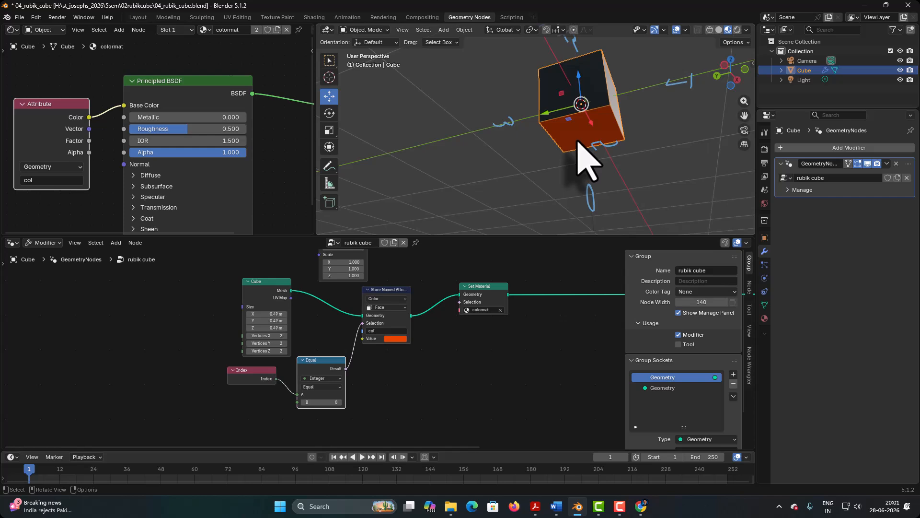
middle_drag(570, 141, 618, 146)
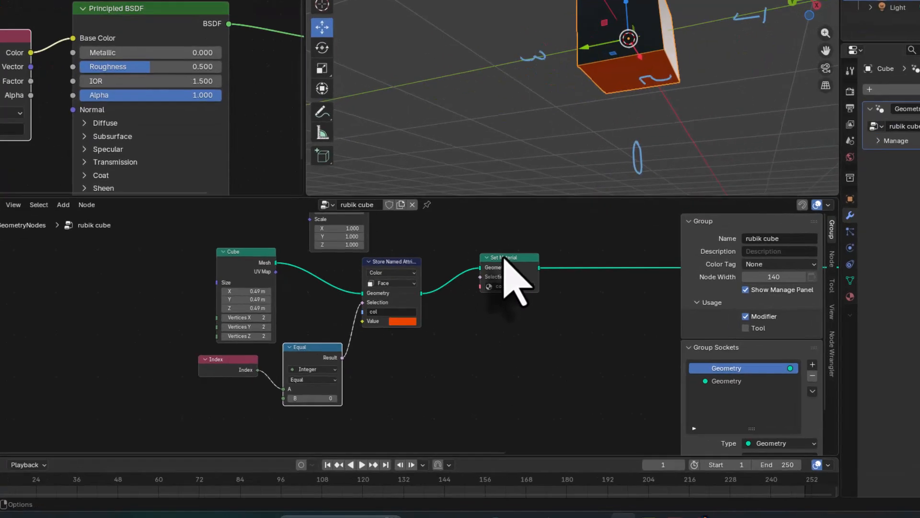
Step: Space the Store Named Attribute and Set Material nodes farther from the Cube node, and group Index and Equal beneath the link
drag(483, 286, 530, 292)
drag(690, 168, 702, 171)
drag(454, 175, 542, 152)
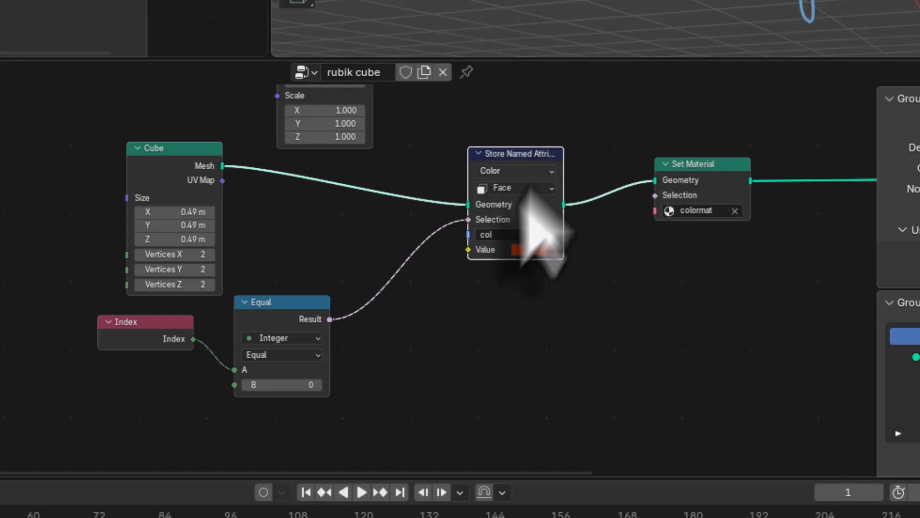
drag(293, 302, 427, 285)
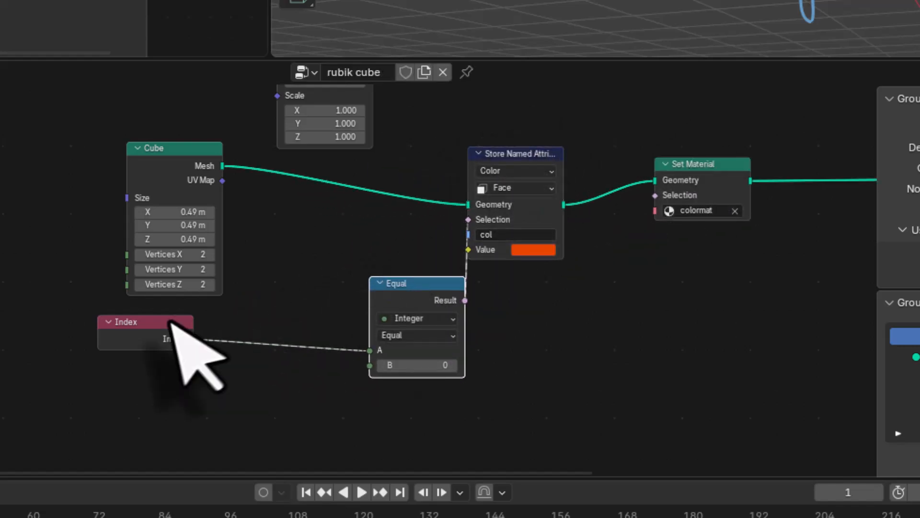
drag(174, 321, 340, 266)
middle_drag(342, 263, 220, 265)
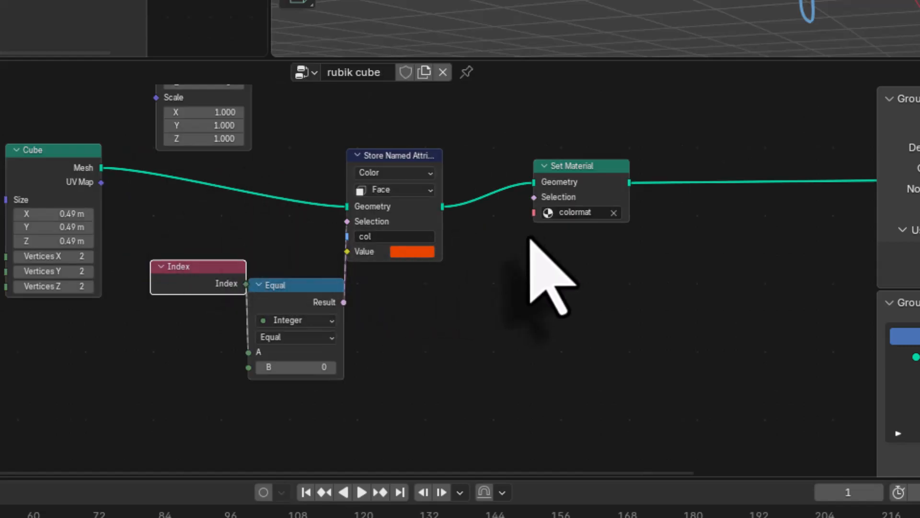
Step: Duplicate the Store Named Attribute, Equal and Index nodes together and place the copies ahead of Set Material
drag(457, 128, 406, 309)
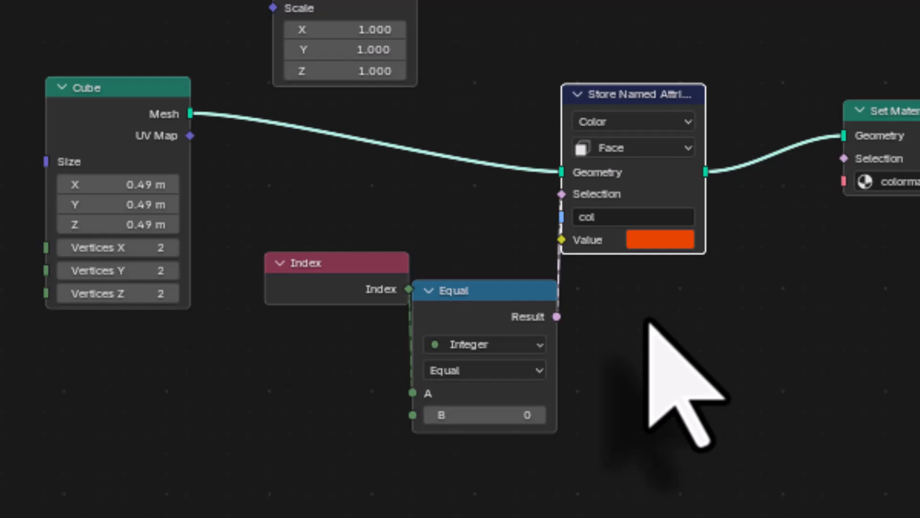
shift+click(470, 311)
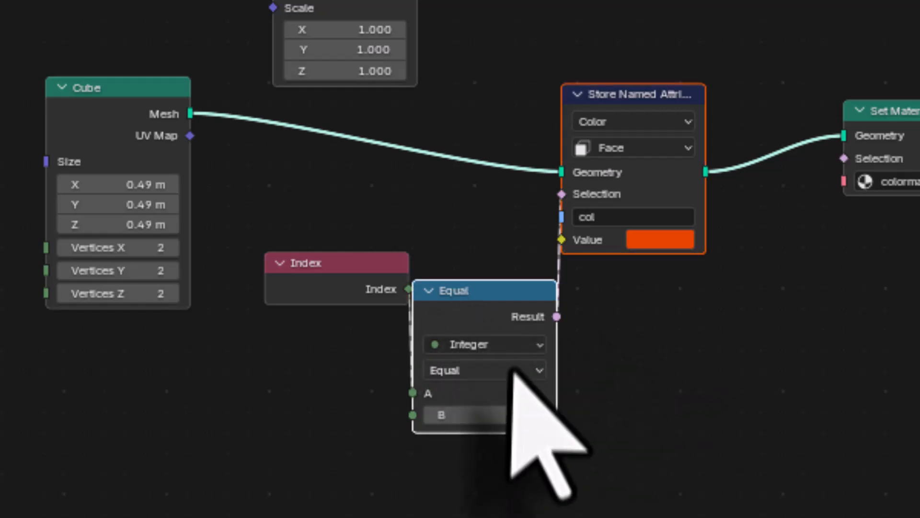
shift+click(333, 268)
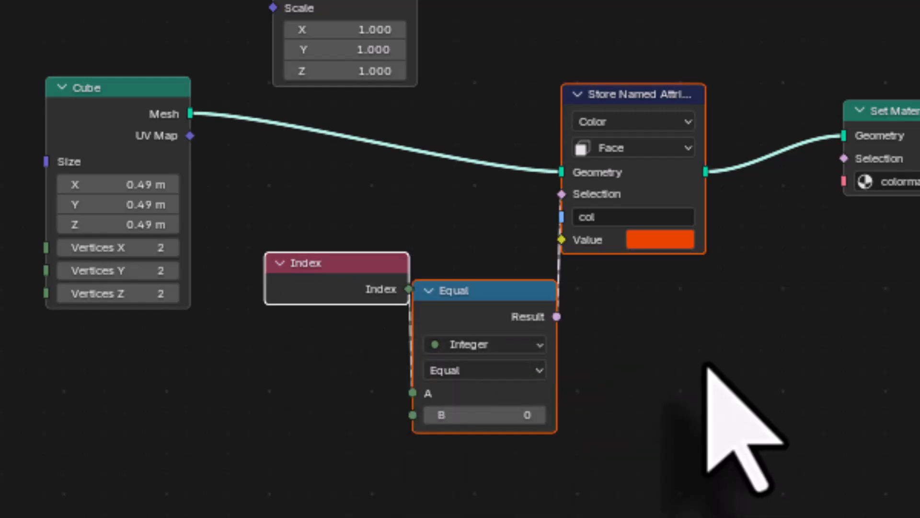
key(shift+d)
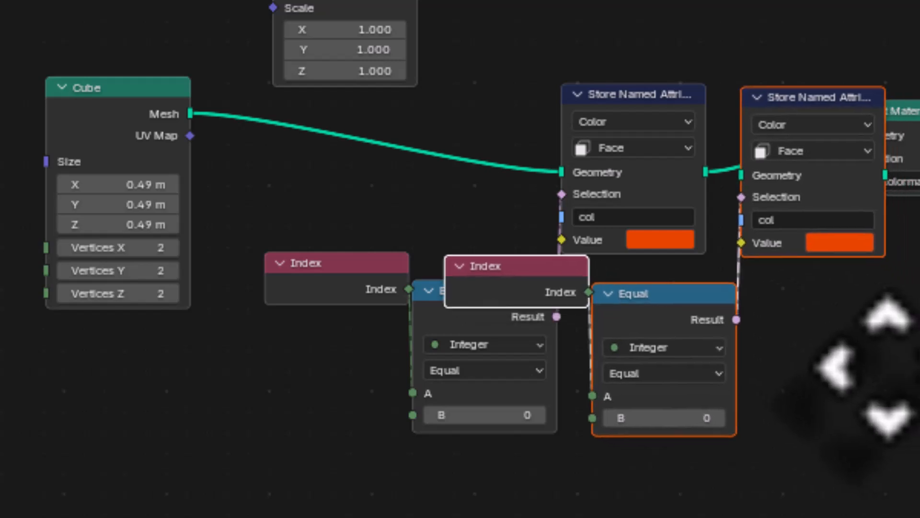
click(874, 353)
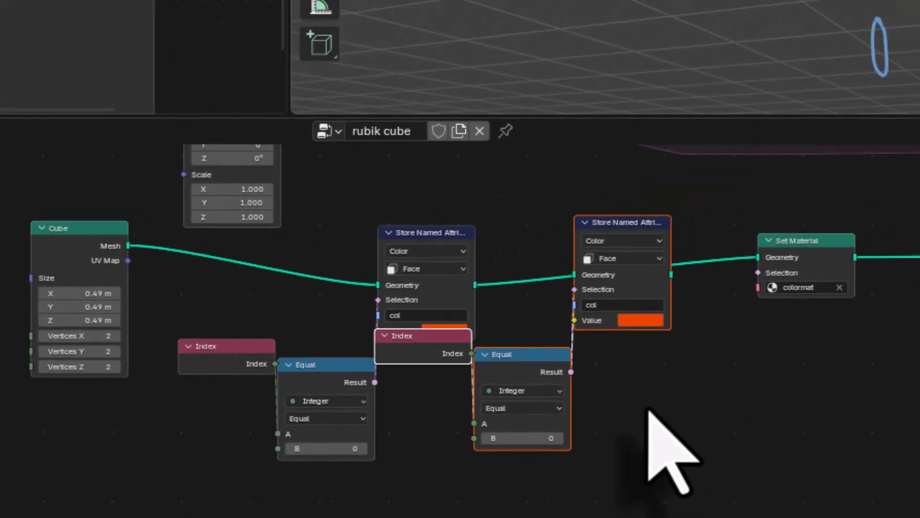
Step: Link the duplicated Store Named Attribute's geometry between the first one and the Set Material node
scroll(649, 412, up, 2)
middle_drag(744, 422, 616, 424)
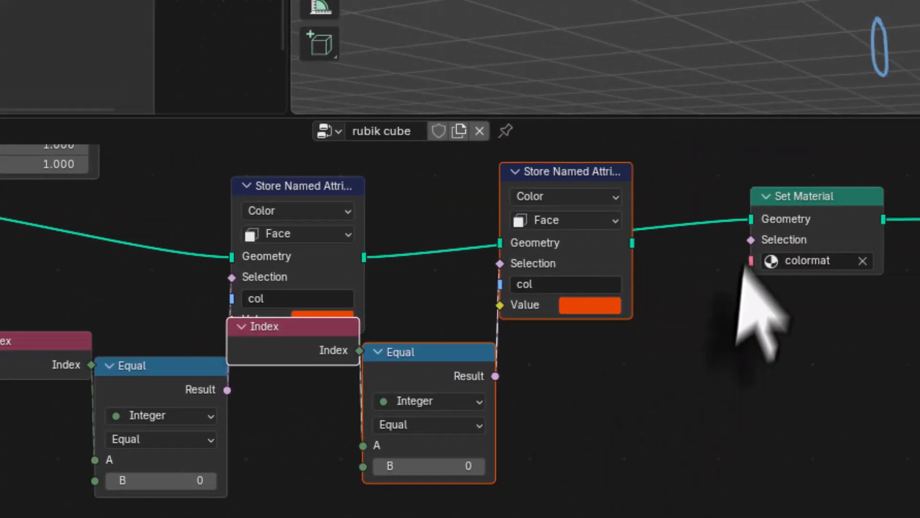
drag(751, 220, 506, 249)
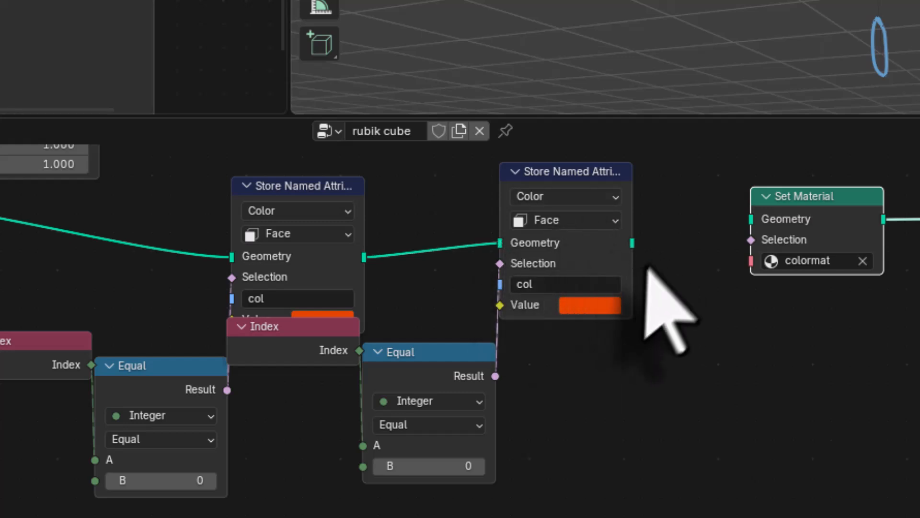
drag(632, 243, 751, 220)
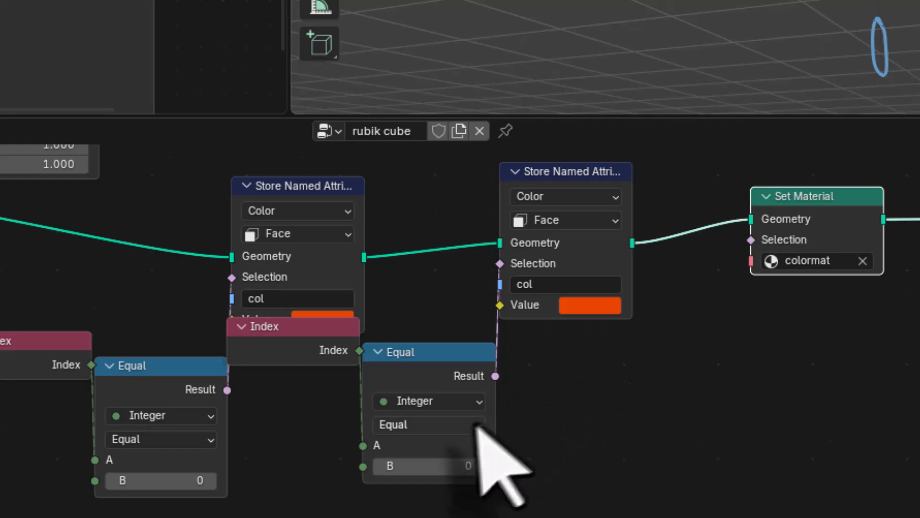
Step: Set the second Store Named Attribute's Value to yellow and its Equal node's B to 1, then orbit around the cube's faces
click(599, 306)
click(576, 82)
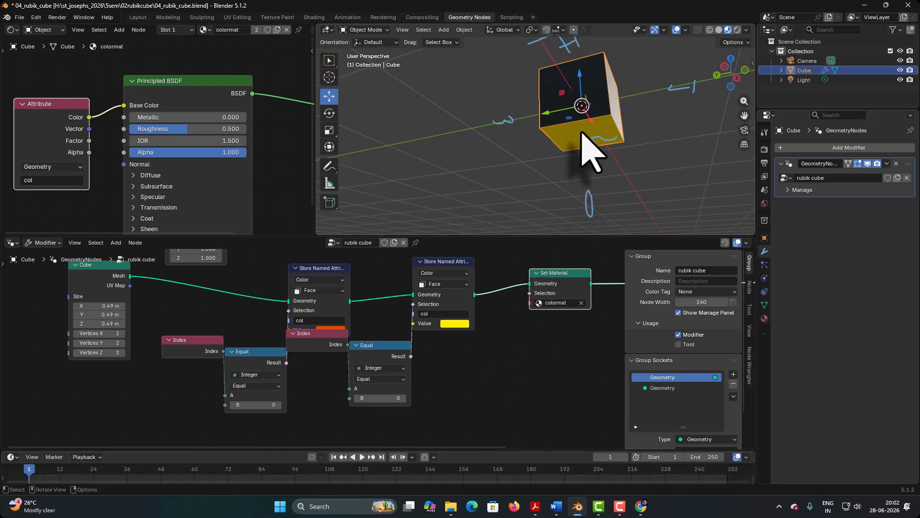
click(382, 398)
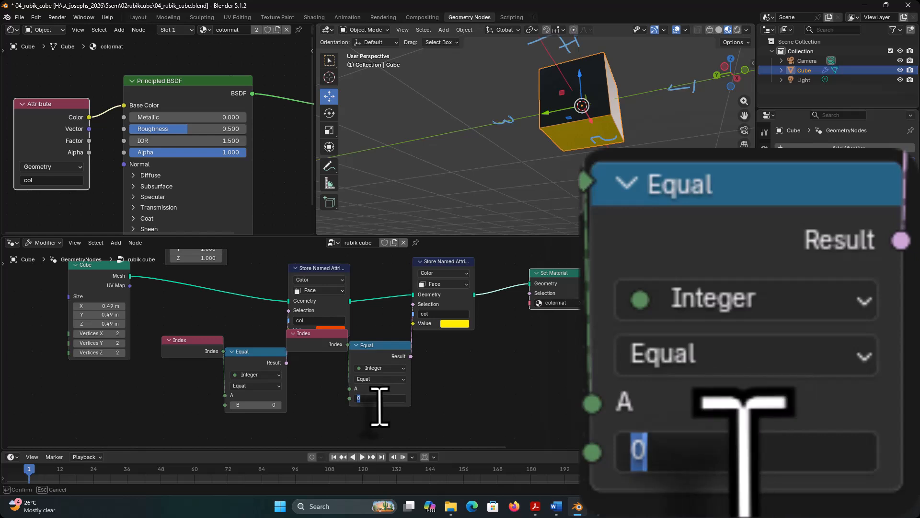
key(Return)
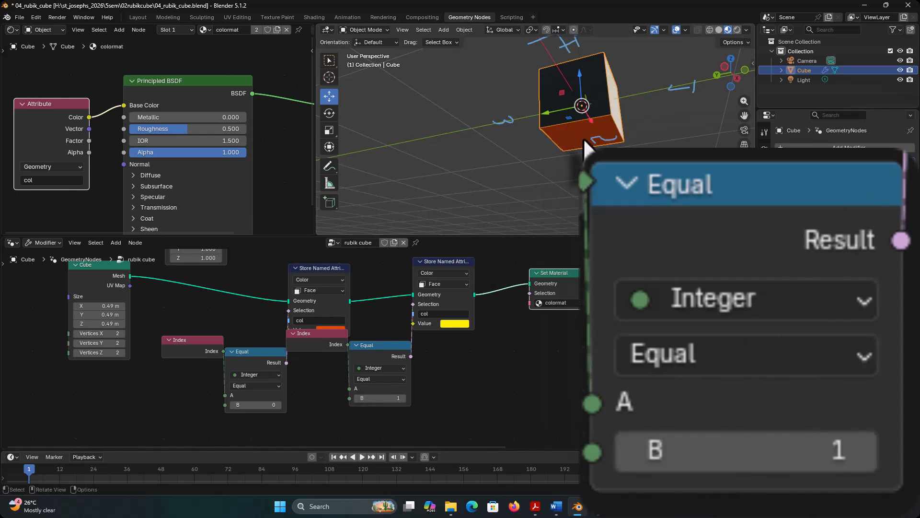
middle_drag(583, 142, 461, 193)
middle_drag(449, 158, 410, 150)
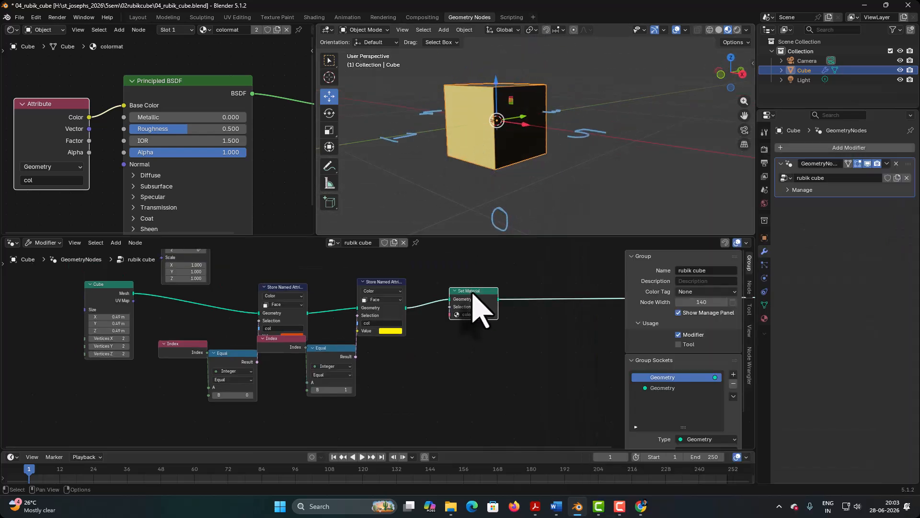
Step: Space Set Material and the duplicated nodes farther apart, and delete the duplicate Index node
drag(480, 293, 563, 288)
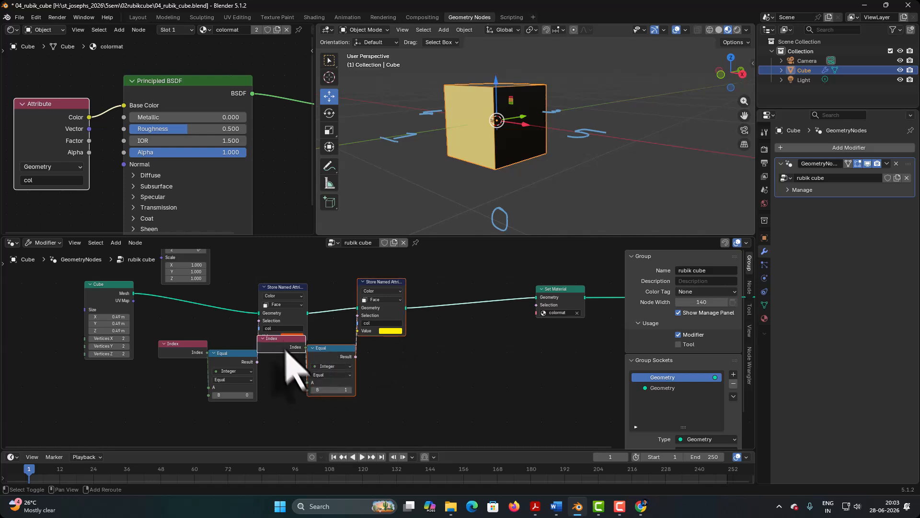
drag(283, 350, 294, 368)
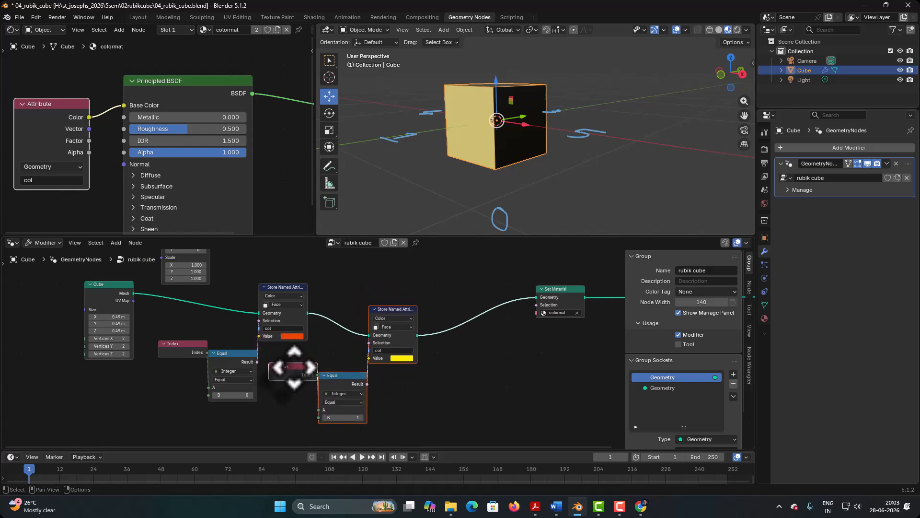
click(290, 366)
key(x)
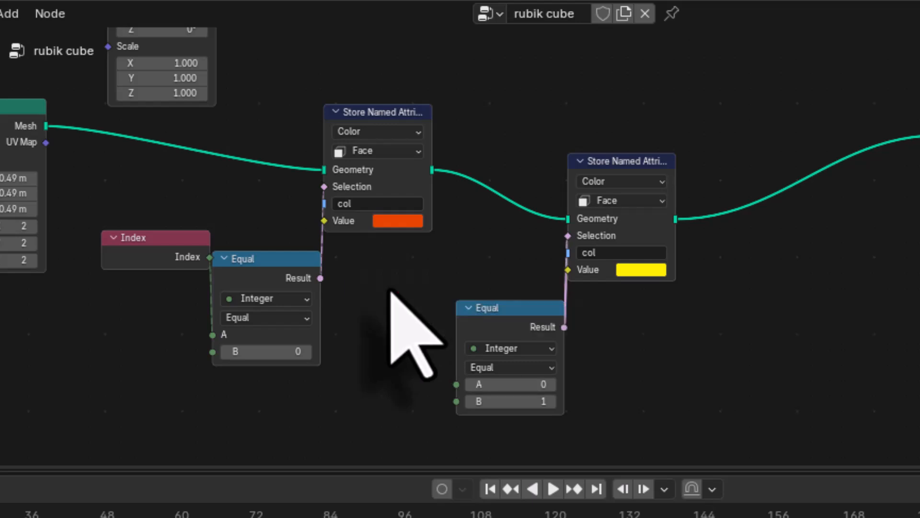
Step: Move the remaining Index node below the Equal nodes and connect it to the second Equal node's A input
drag(127, 259, 84, 389)
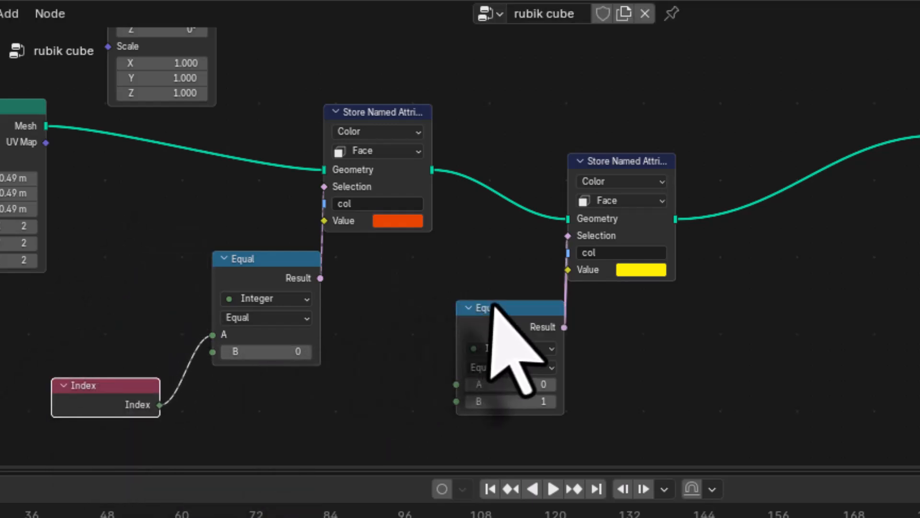
drag(494, 306, 480, 253)
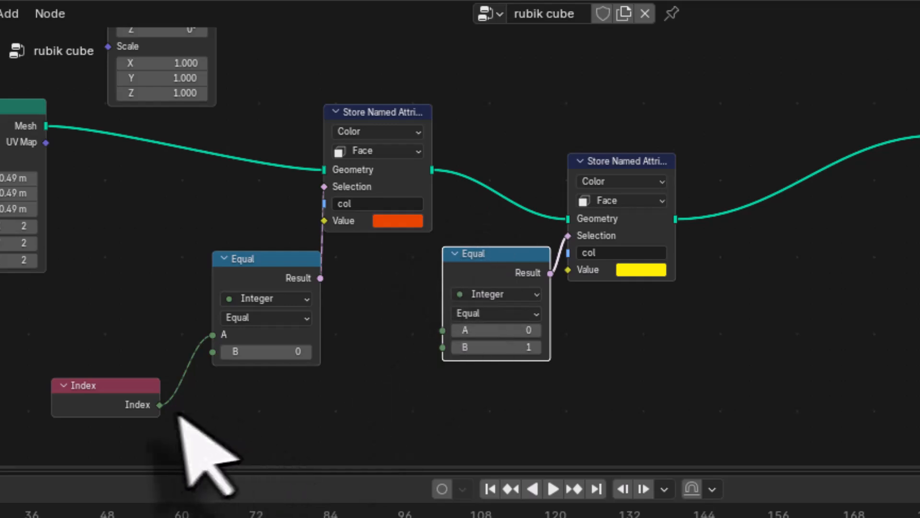
drag(159, 405, 442, 331)
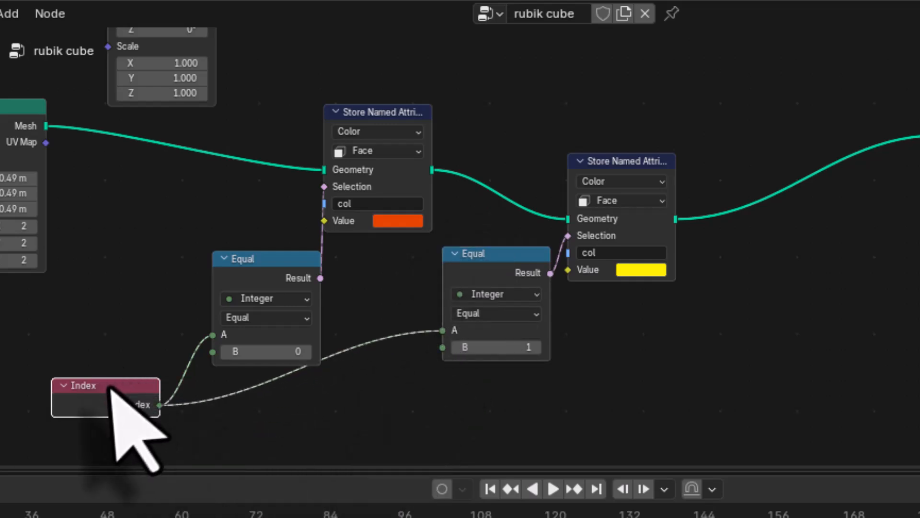
drag(110, 391, 138, 405)
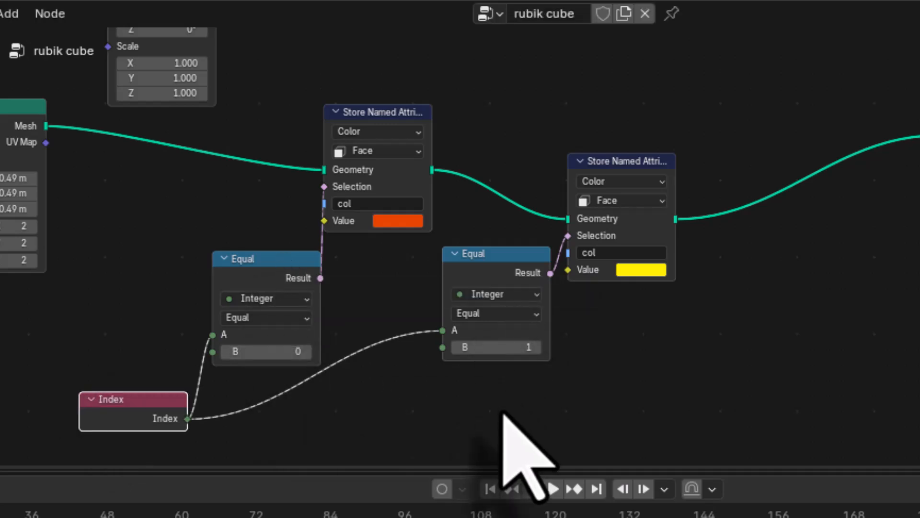
Step: Duplicate the second Equal node with its yellow Store Named Attribute and place the pair before Set Material
middle_drag(503, 413, 431, 411)
click(422, 266)
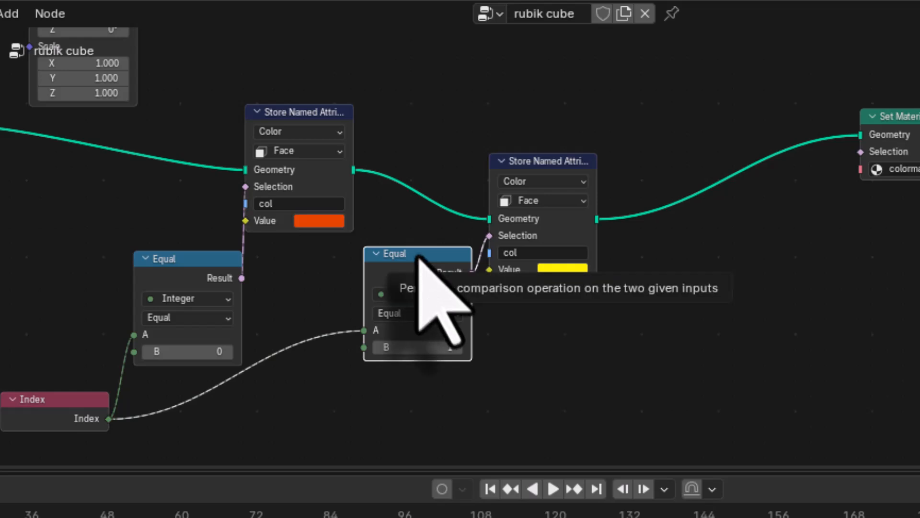
shift+click(553, 160)
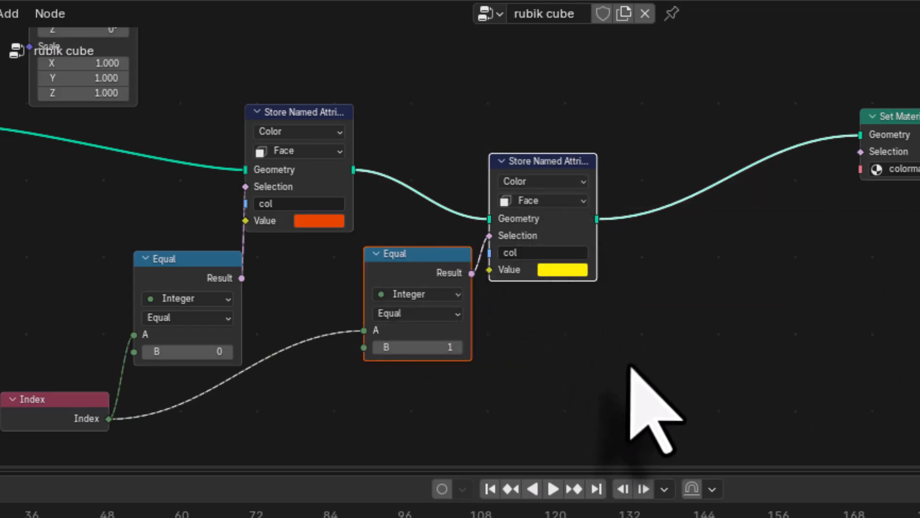
key(shift+d)
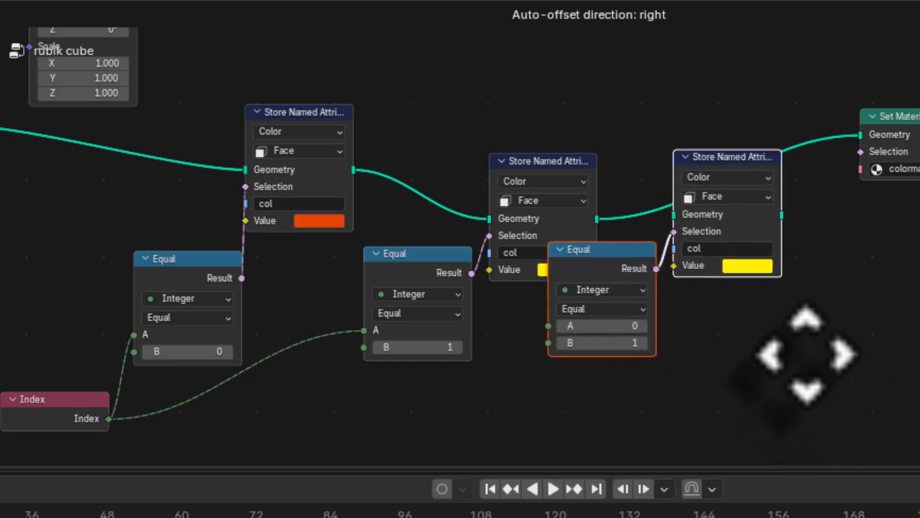
click(803, 371)
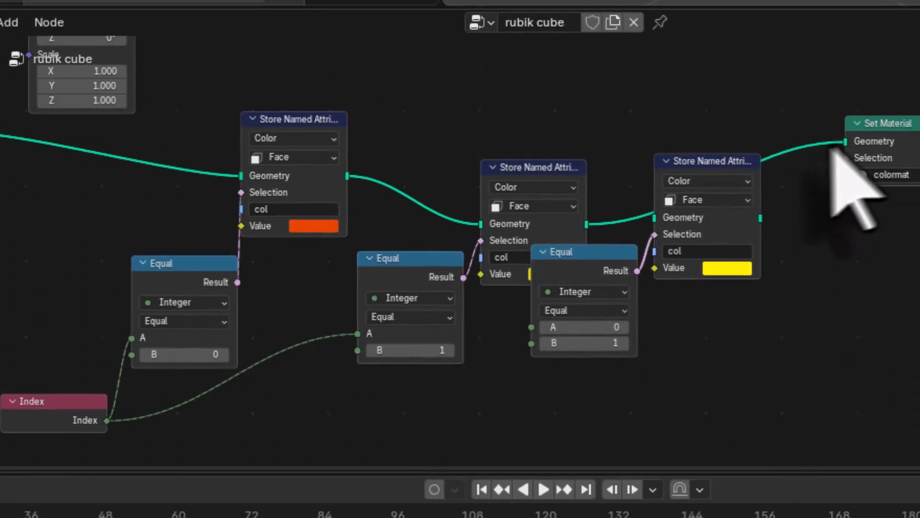
Step: Link the third Store Named Attribute's geometry between the second one and Set Material, and move its Equal node lower
drag(858, 136, 729, 162)
drag(659, 197, 597, 242)
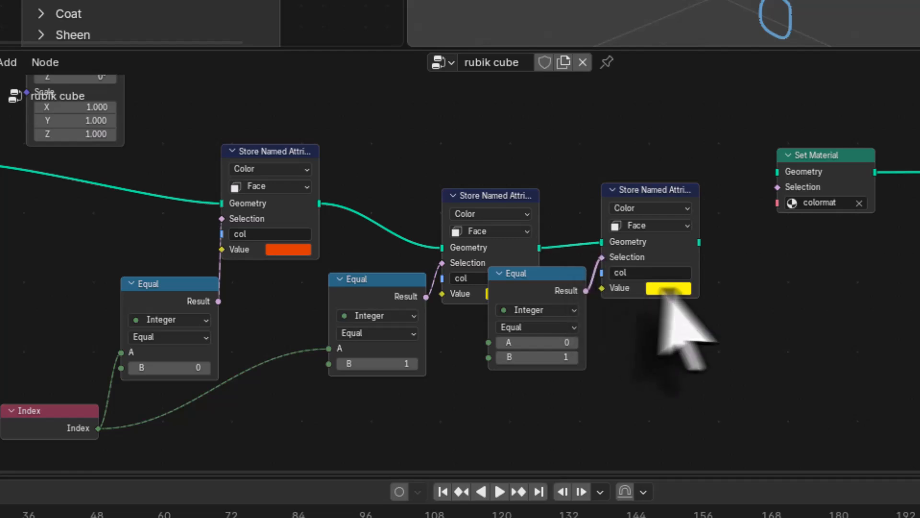
drag(700, 242, 742, 189)
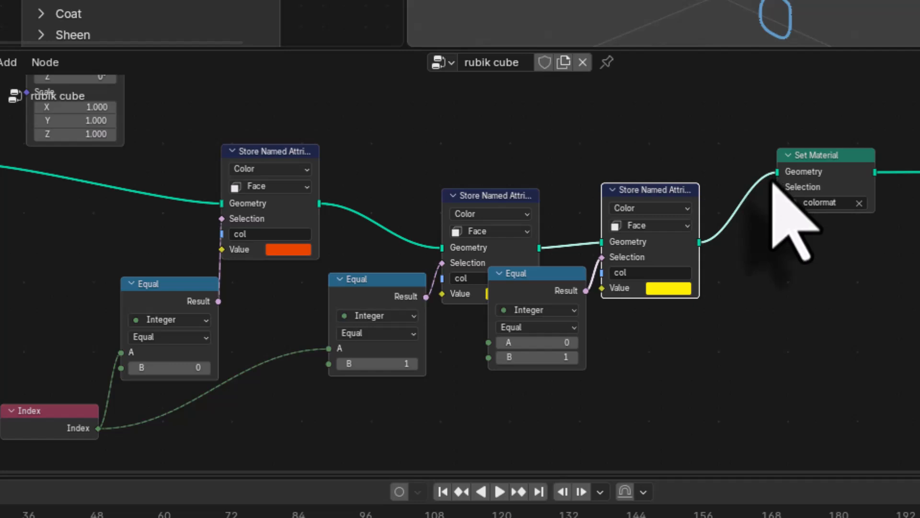
drag(541, 276, 542, 332)
Step: Set the third Store Named Attribute's Value to green and have its Equal node compare Index on A with 2 on B
click(669, 289)
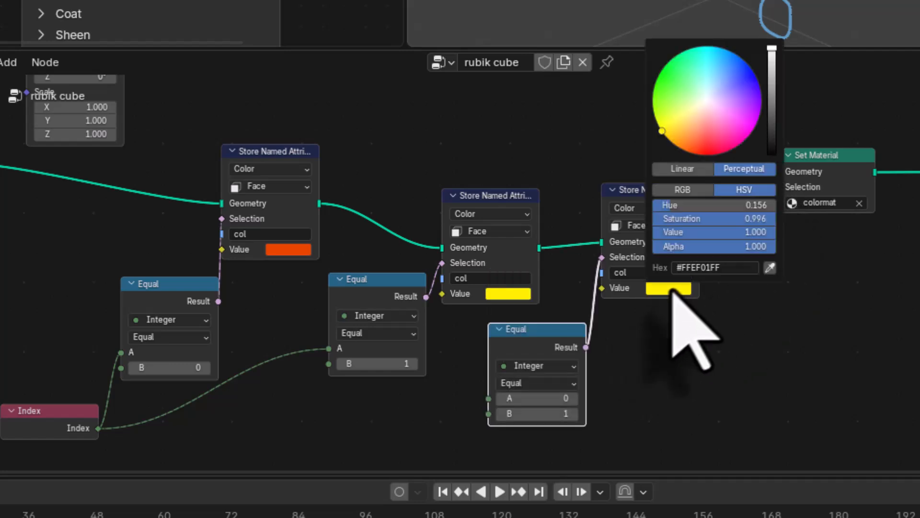
drag(684, 150, 659, 75)
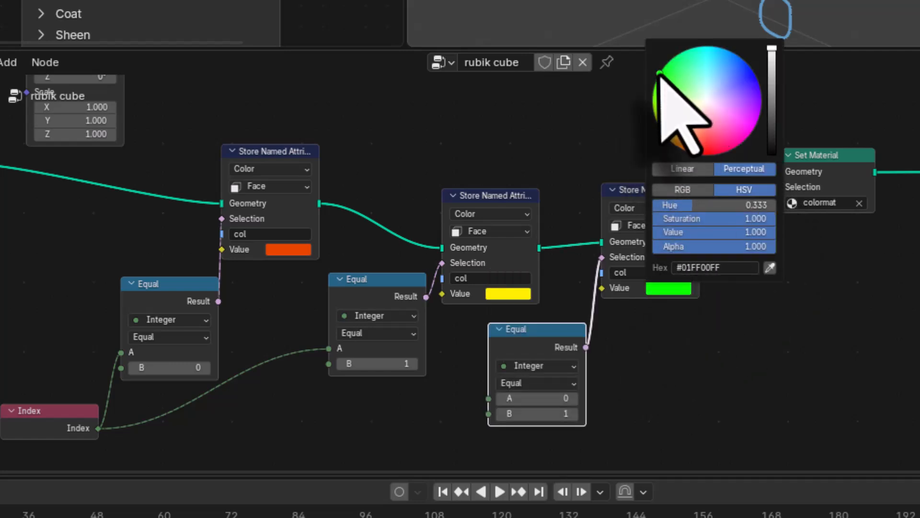
click(545, 416)
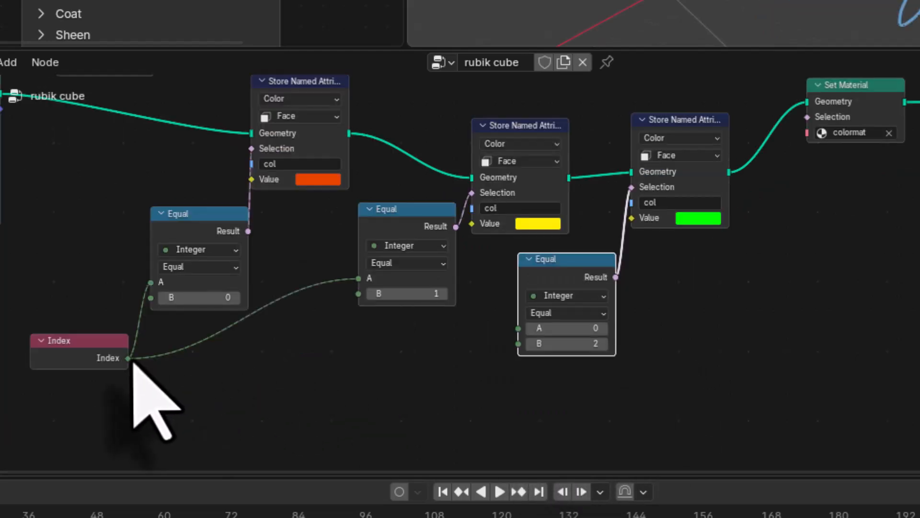
drag(129, 358, 518, 328)
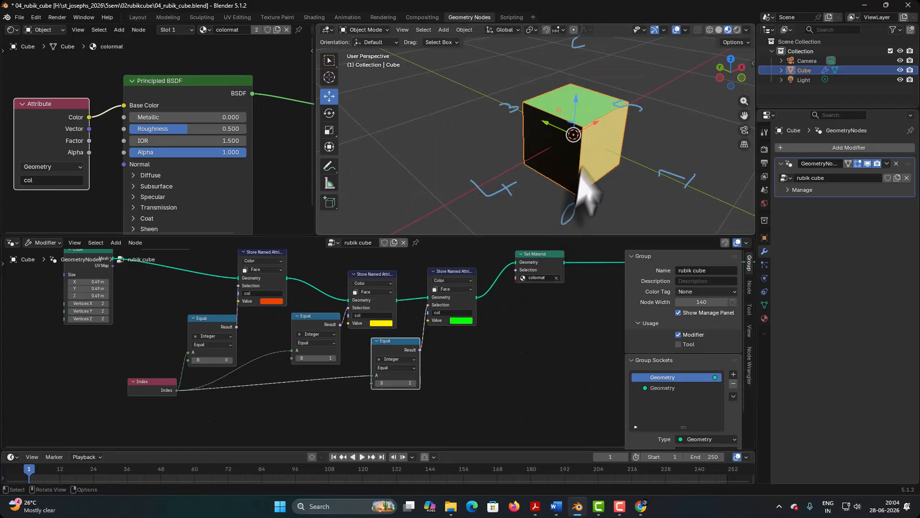
middle_drag(579, 168, 542, 156)
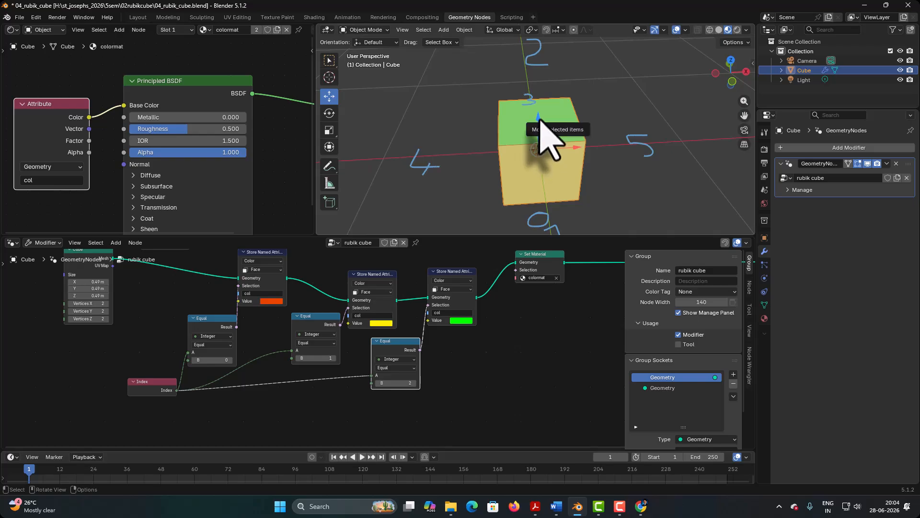
Step: Move Set Material farther along and duplicate the third Equal node with its green Store Named Attribute into the gap
drag(425, 269, 512, 279)
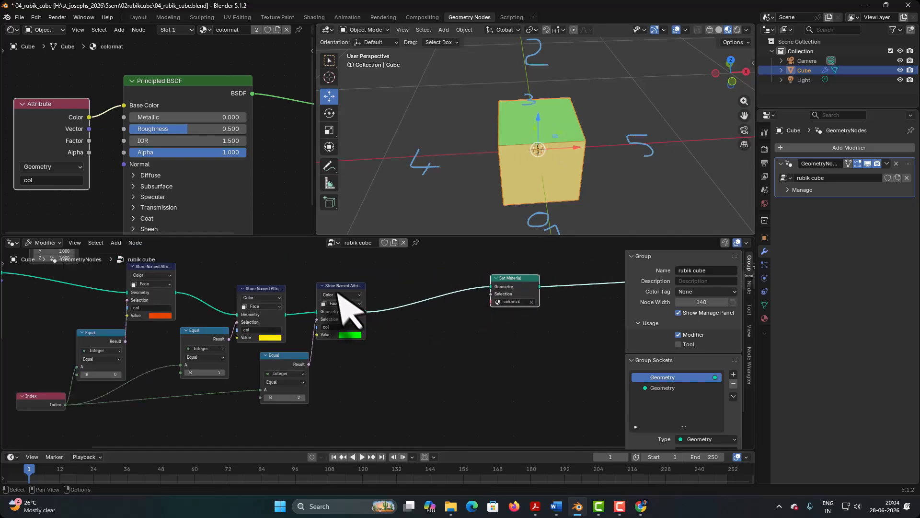
click(338, 287)
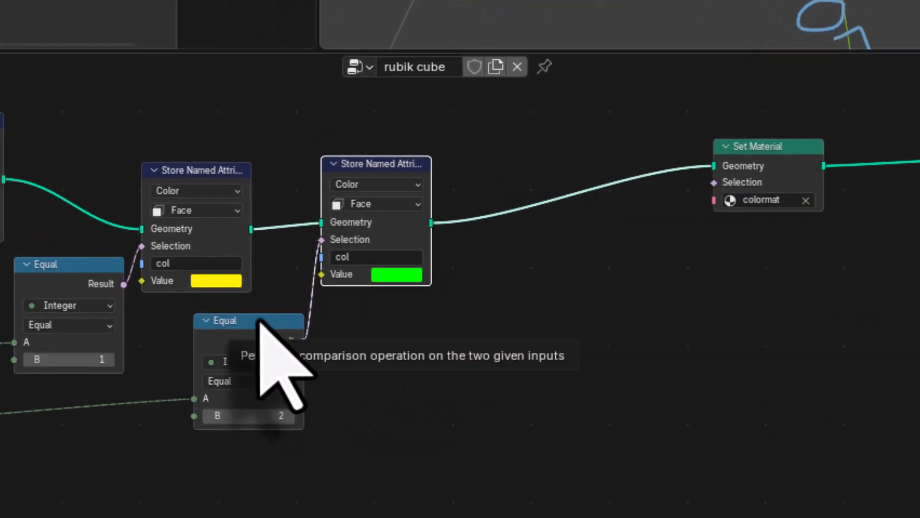
shift+click(259, 321)
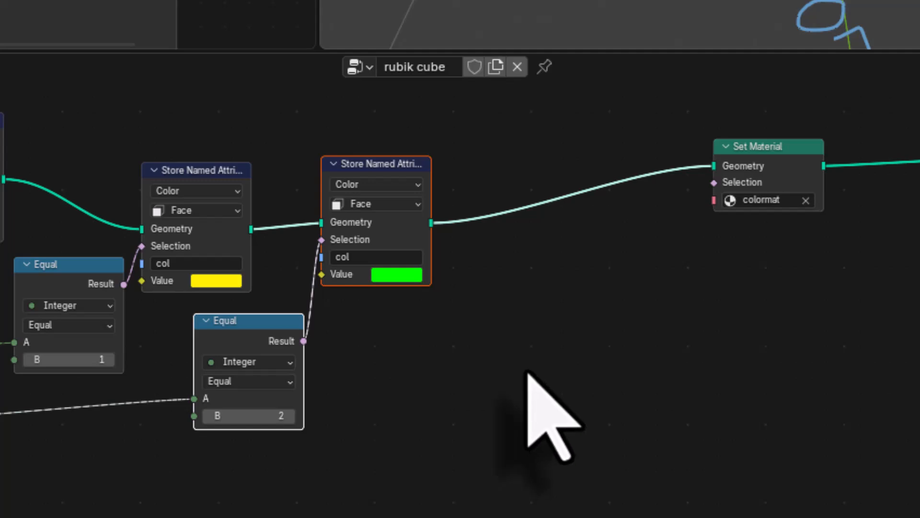
key(shift+d)
click(718, 365)
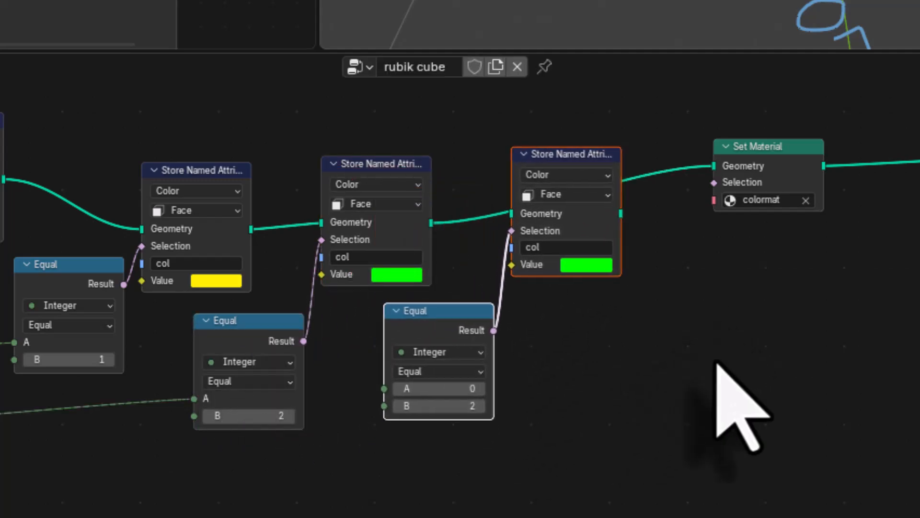
Step: Link the fourth Store Named Attribute's geometry output into Set Material, keeping the third Store Named Attribute as its input
click(717, 365)
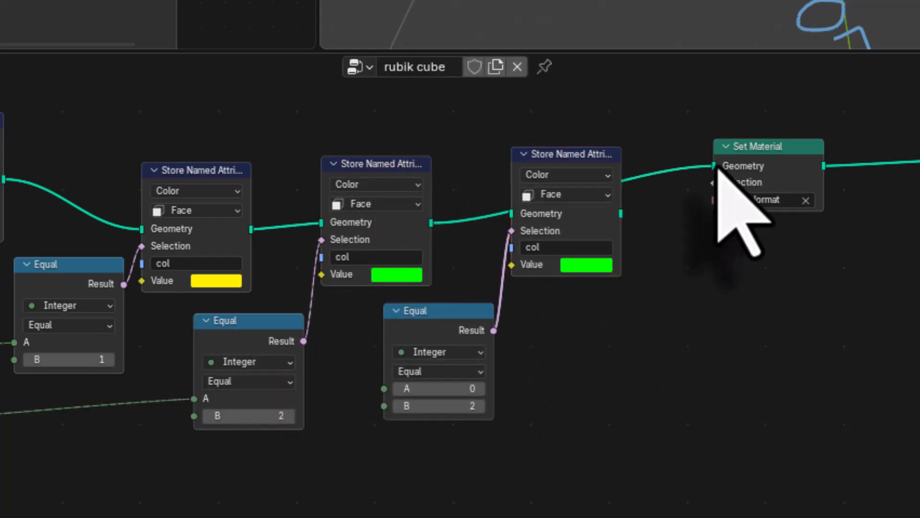
drag(714, 165, 511, 213)
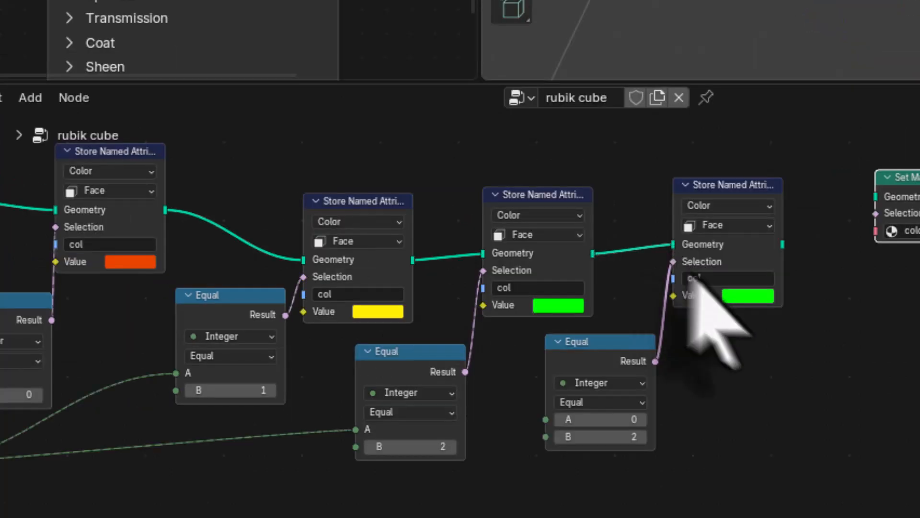
drag(783, 243, 868, 204)
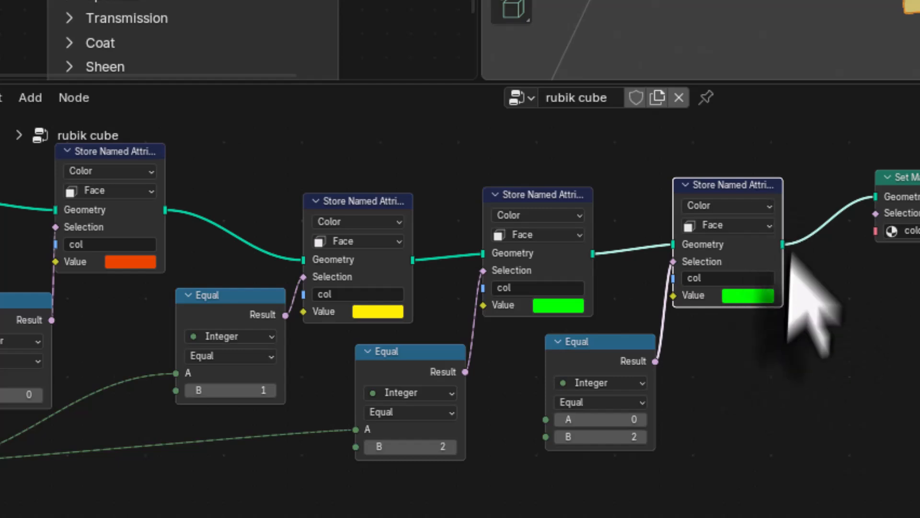
Step: Set the fourth Store Named Attribute's Value to blue (#0013FFFF) and have its Equal node compare Index on A with 3 on B
click(751, 297)
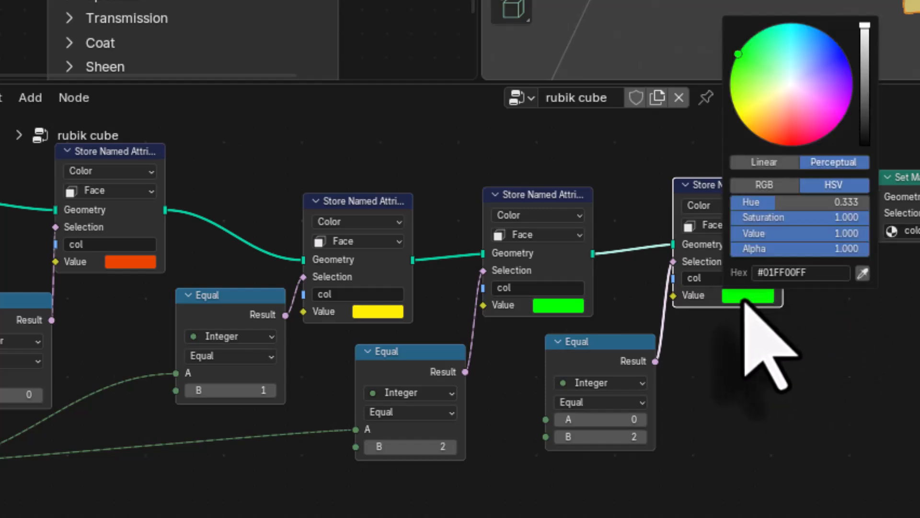
click(830, 56)
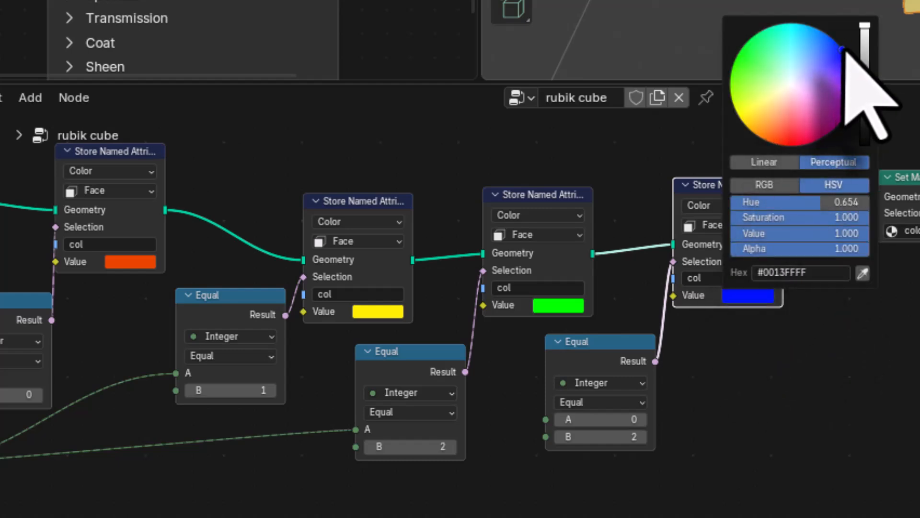
drag(2, 460, 661, 392)
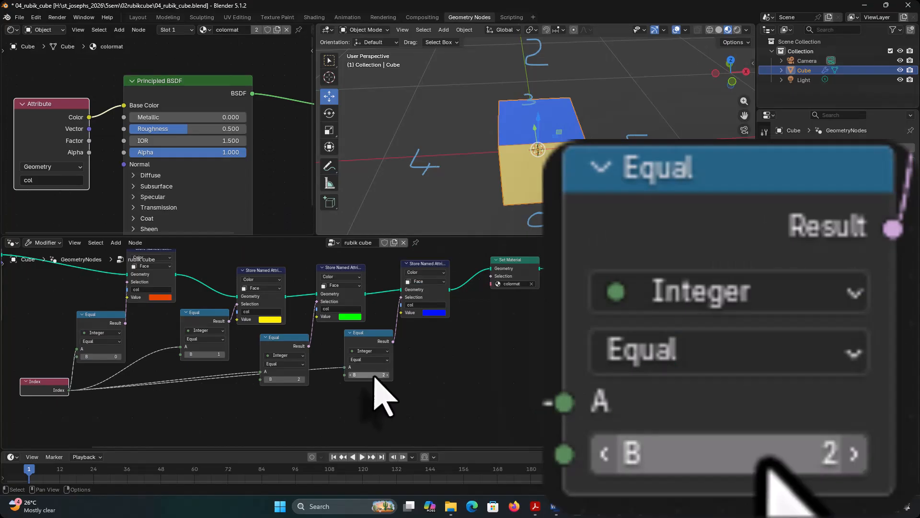
click(720, 407)
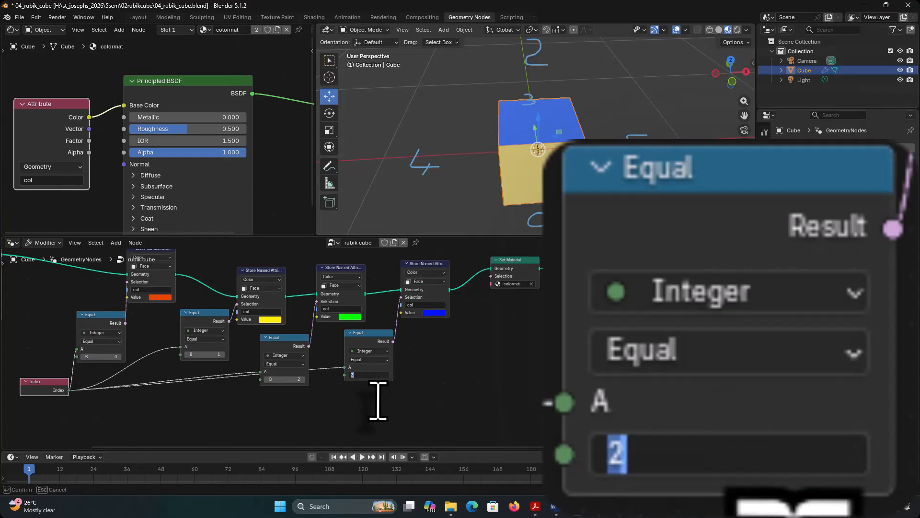
text(3)
key(Return)
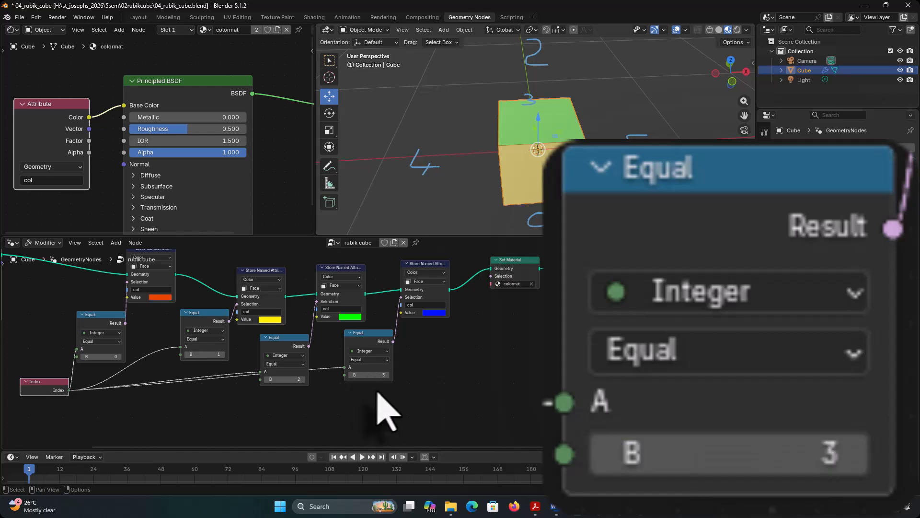
middle_drag(550, 205, 663, 177)
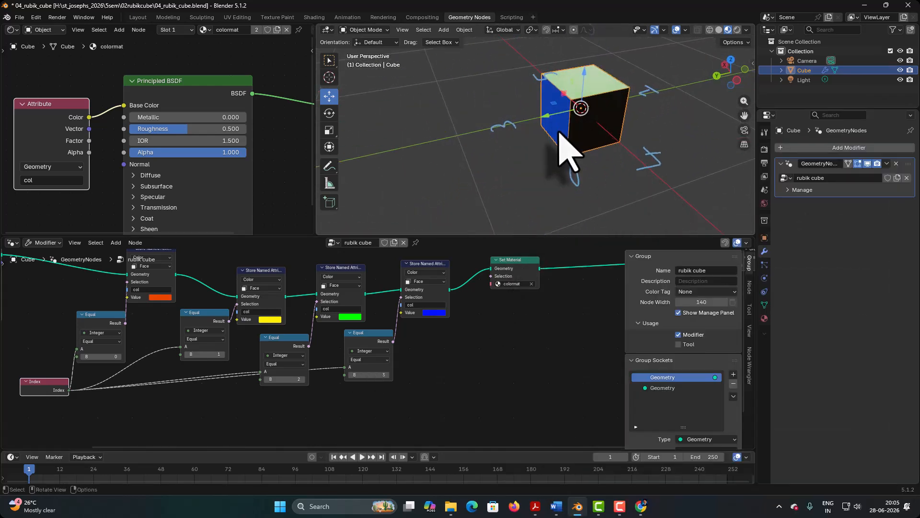
Step: Move Set Material farther along and duplicate the fourth Equal node with its blue Store Named Attribute into the gap
drag(503, 263, 574, 278)
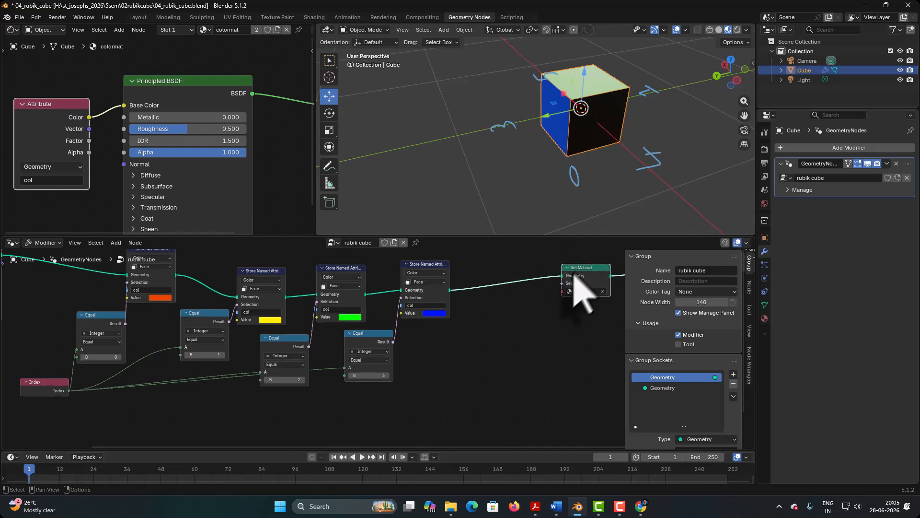
click(423, 264)
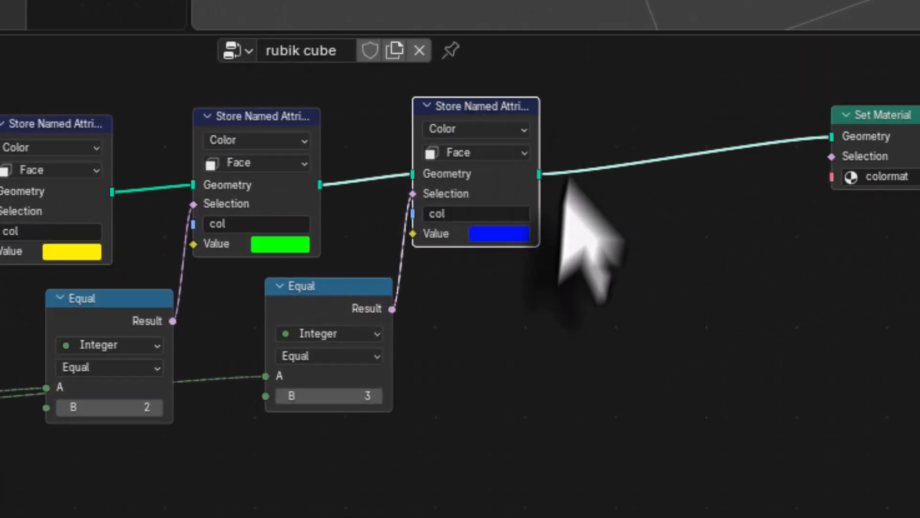
shift+click(321, 289)
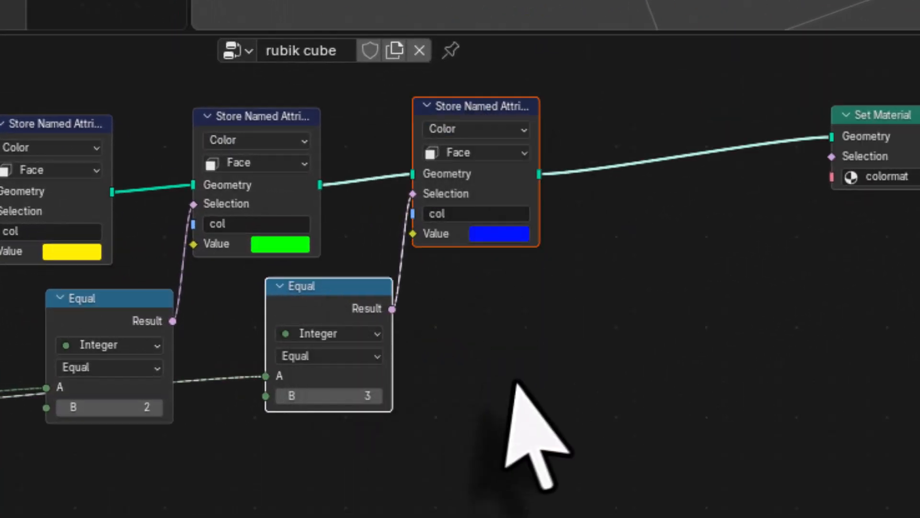
key(shift+d)
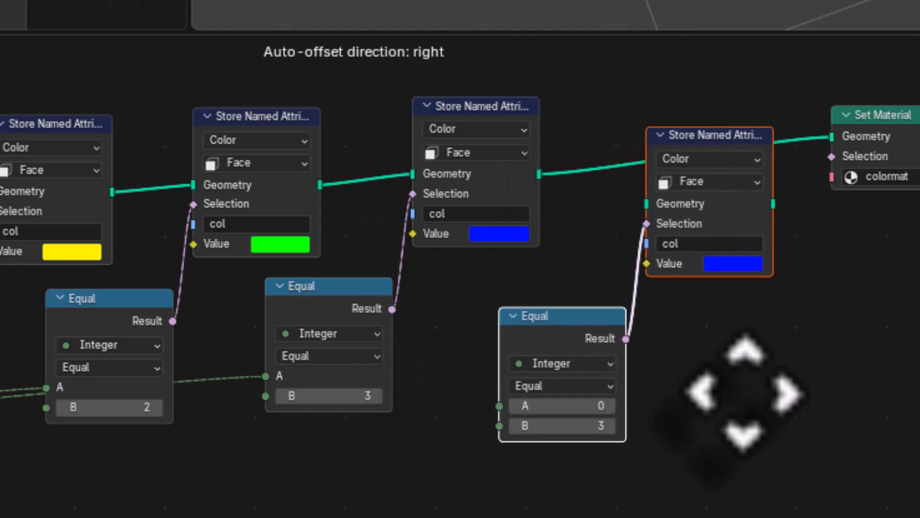
click(715, 361)
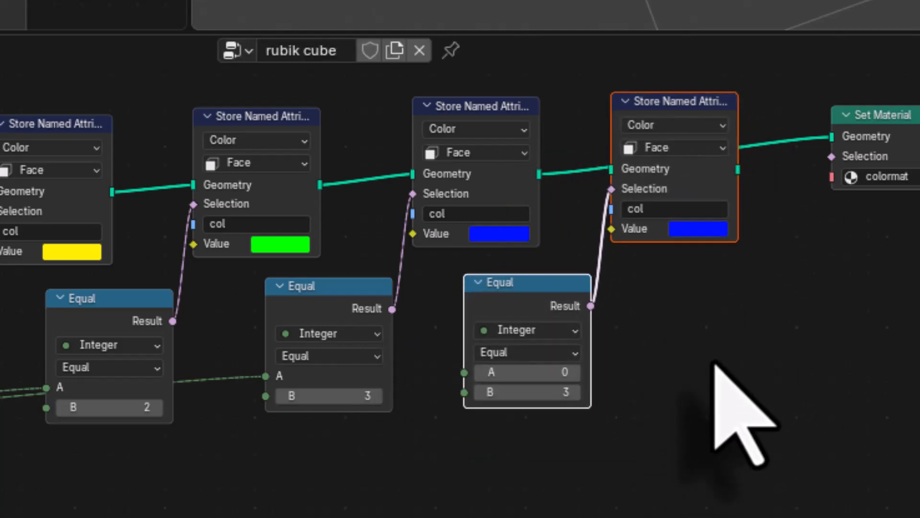
Step: Link the fifth Store Named Attribute's geometry between the fourth one and Set Material, and set its Value to near-white
drag(833, 137, 611, 188)
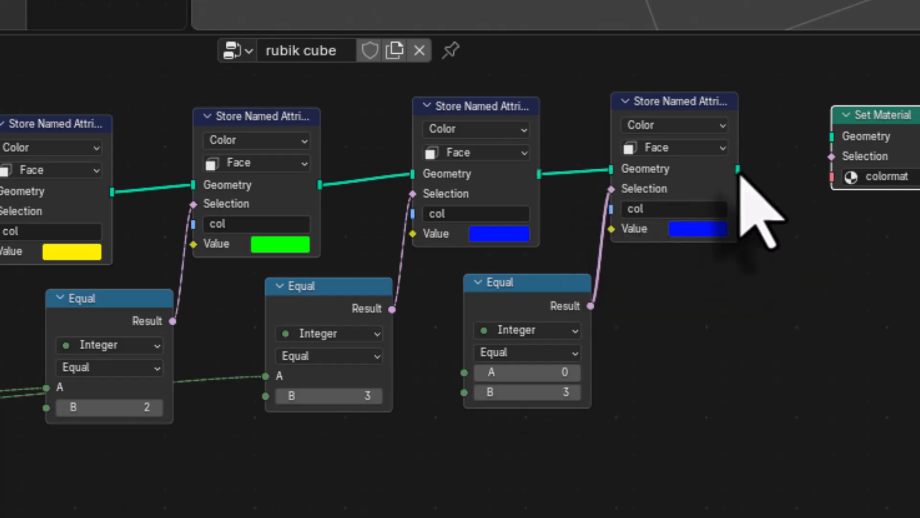
drag(742, 178, 831, 144)
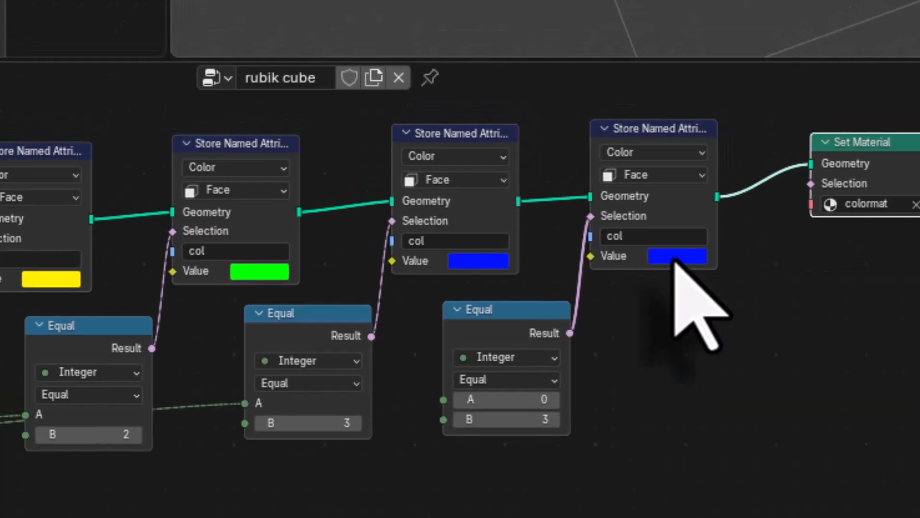
click(676, 259)
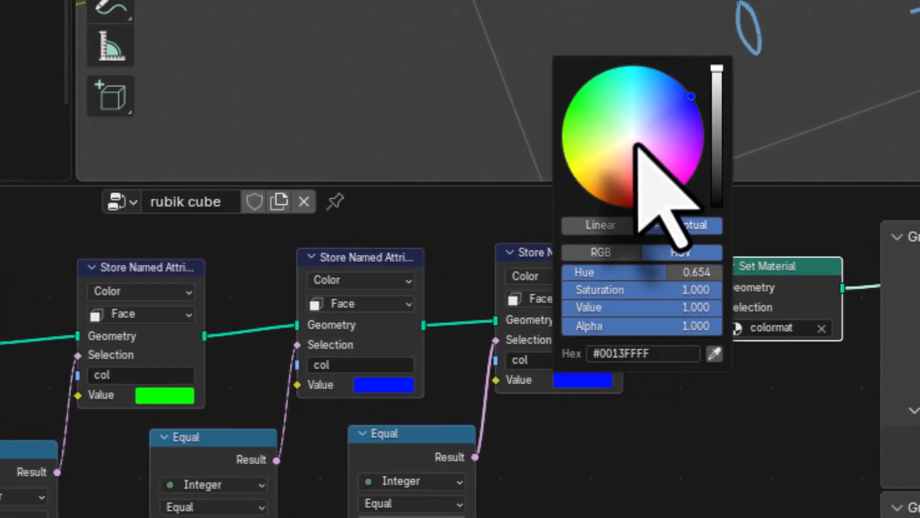
drag(637, 154, 635, 138)
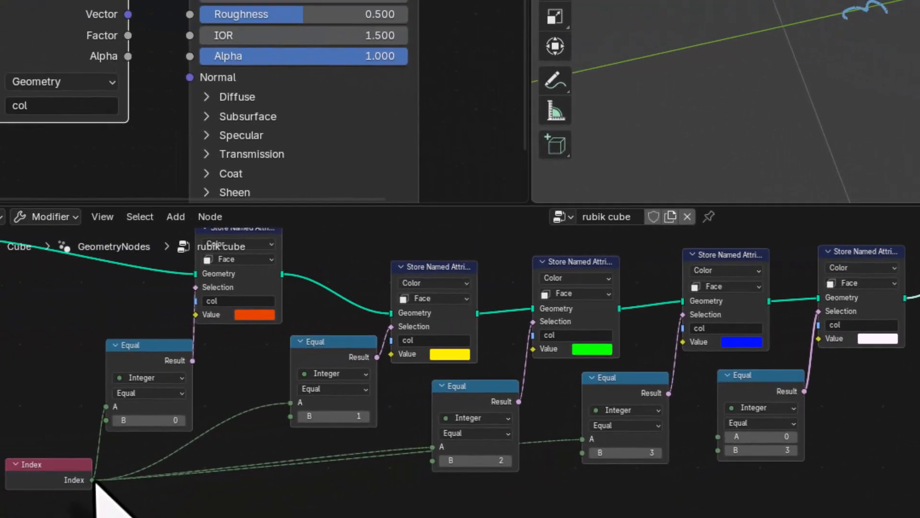
Step: Have the fifth Equal node compare Index on A with 4 on B
drag(93, 480, 717, 407)
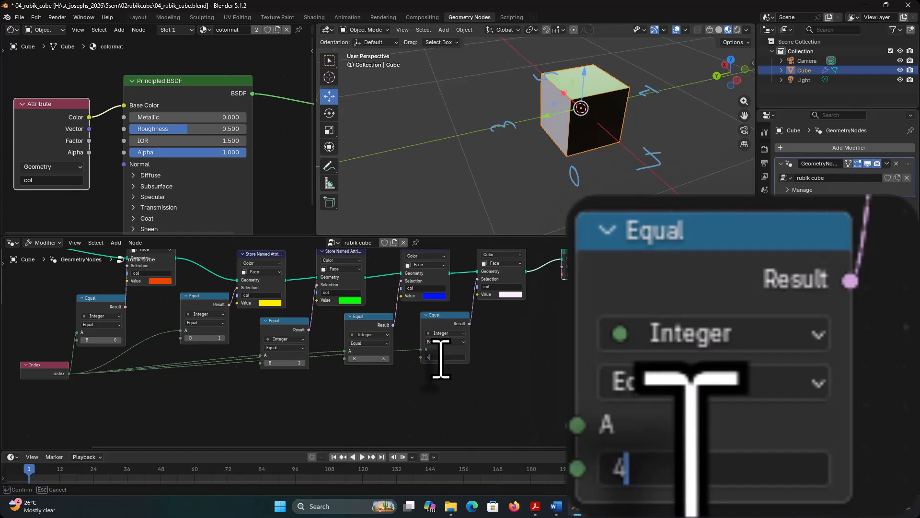
key(Return)
middle_drag(518, 216, 498, 144)
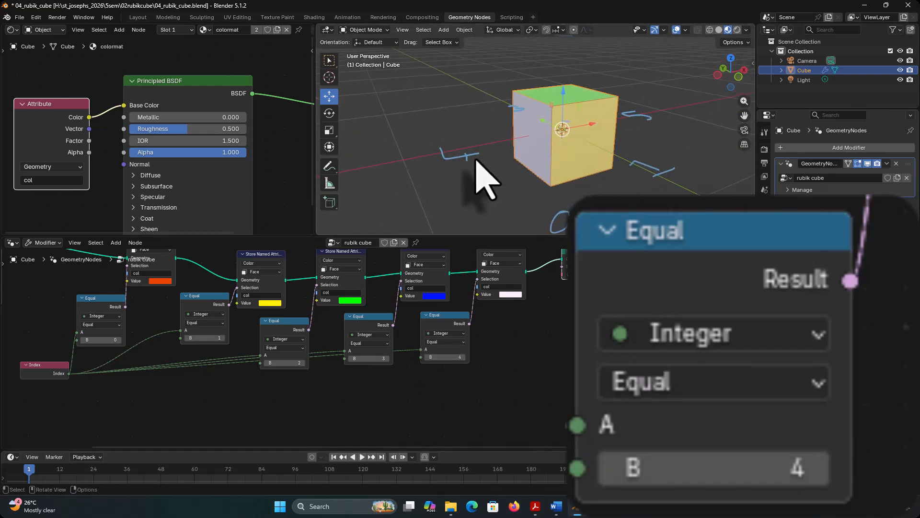
middle_drag(465, 168, 532, 167)
Step: Shift Set Material to make room and duplicate the fifth Equal node with its white Store Named Attribute before it
middle_drag(533, 346, 442, 384)
drag(492, 292, 556, 298)
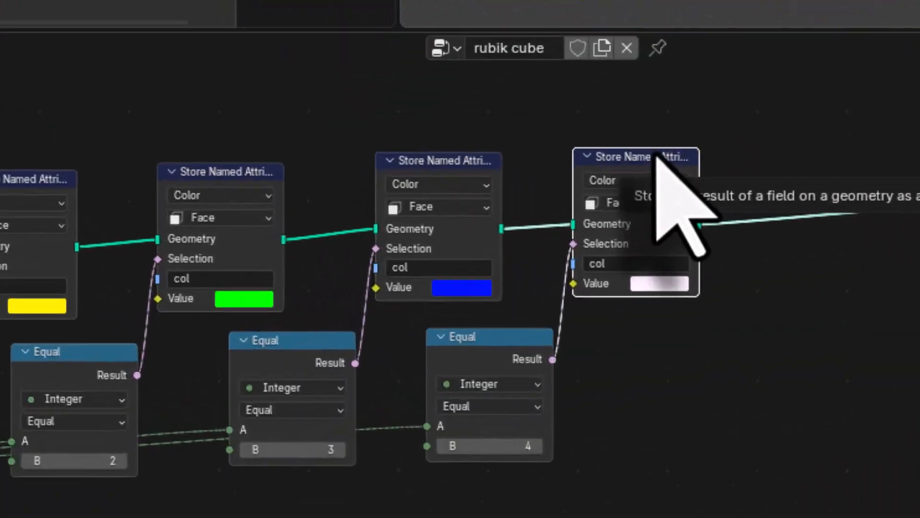
shift+click(527, 345)
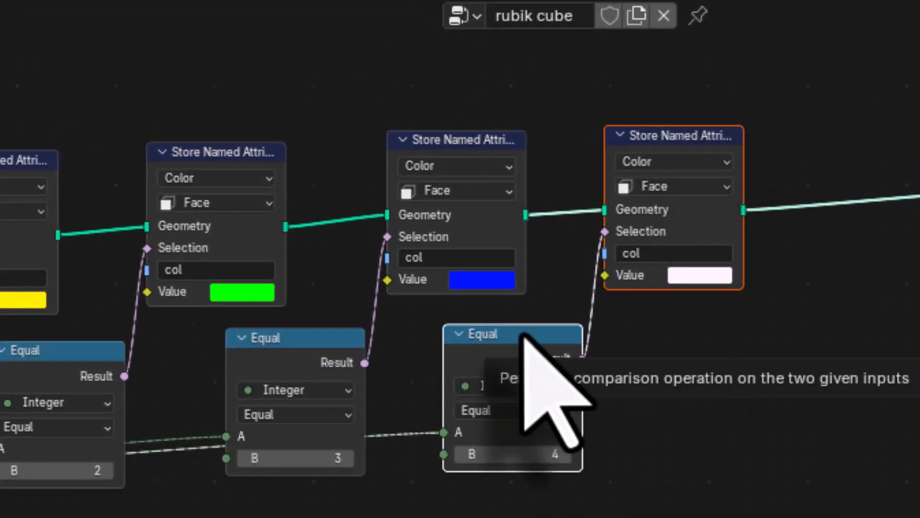
key(shift+d)
click(728, 331)
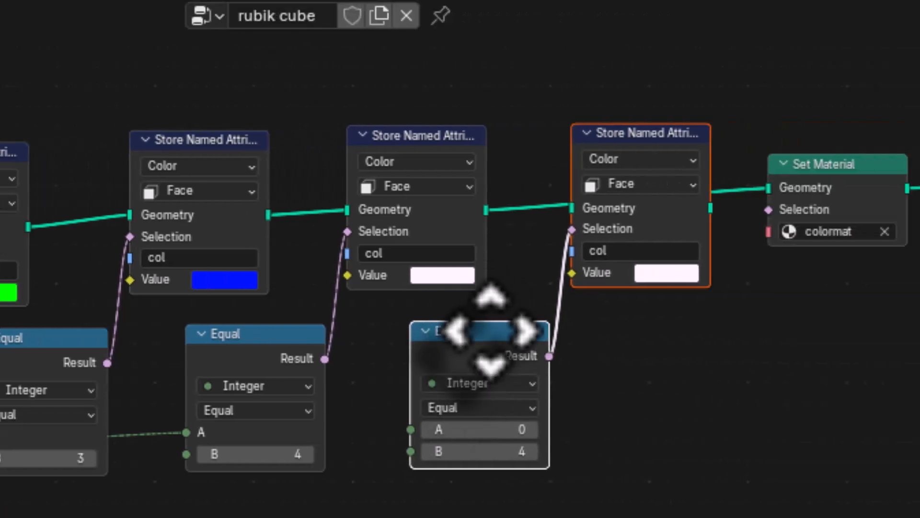
Step: Link the sixth Store Named Attribute's geometry between the fifth one and Set Material, and set its Value to cyan (#00DBFFFF)
drag(695, 188, 498, 220)
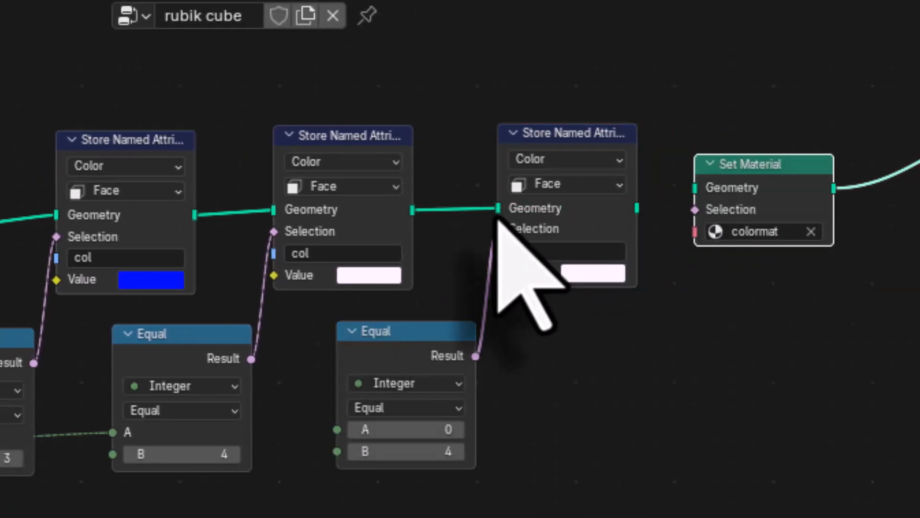
drag(637, 208, 694, 188)
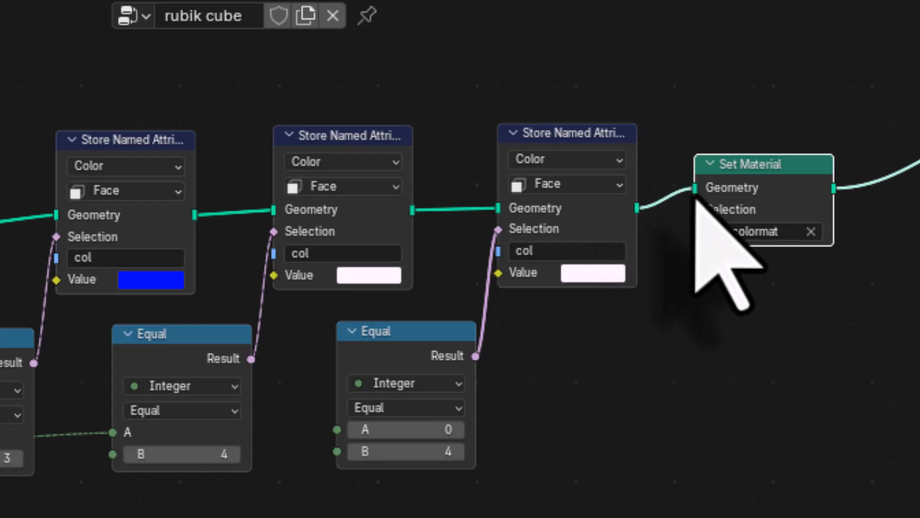
click(584, 276)
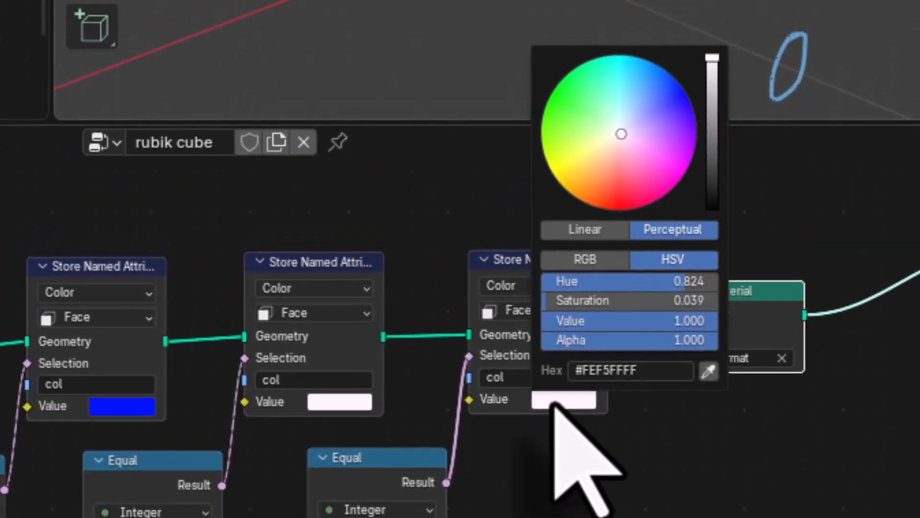
drag(627, 113, 630, 55)
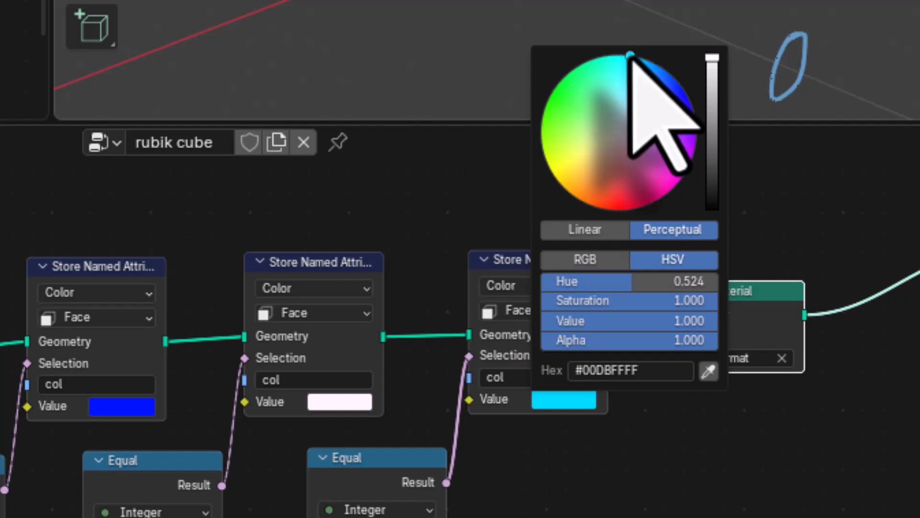
Step: Have the sixth Equal node compare Index on A with 5 on B
click(387, 461)
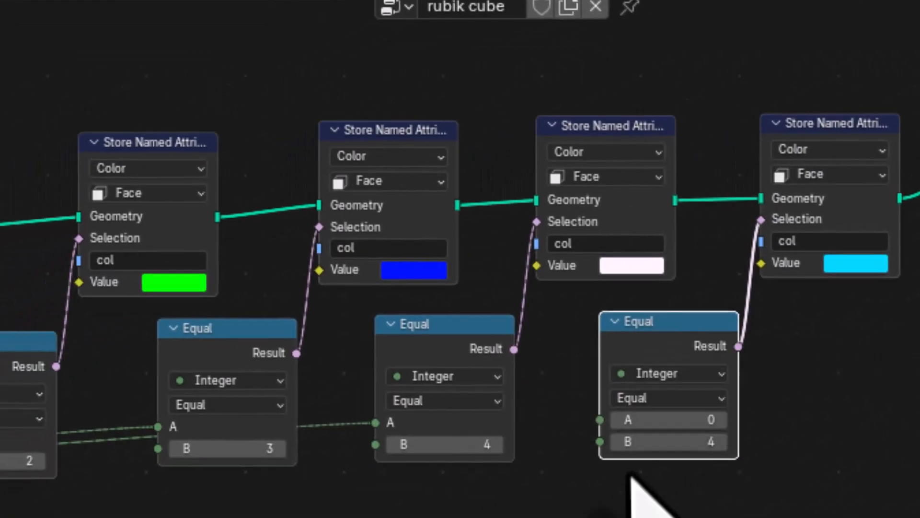
middle_drag(598, 508, 792, 447)
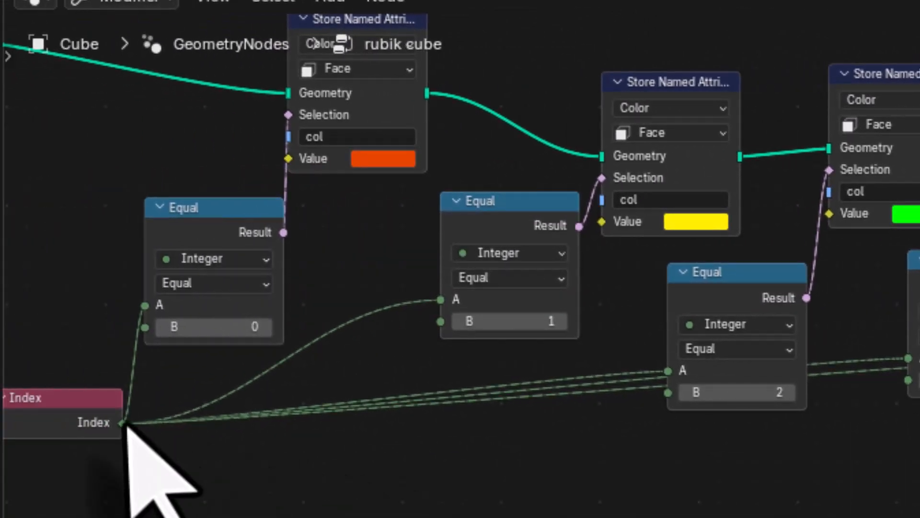
drag(123, 423, 592, 301)
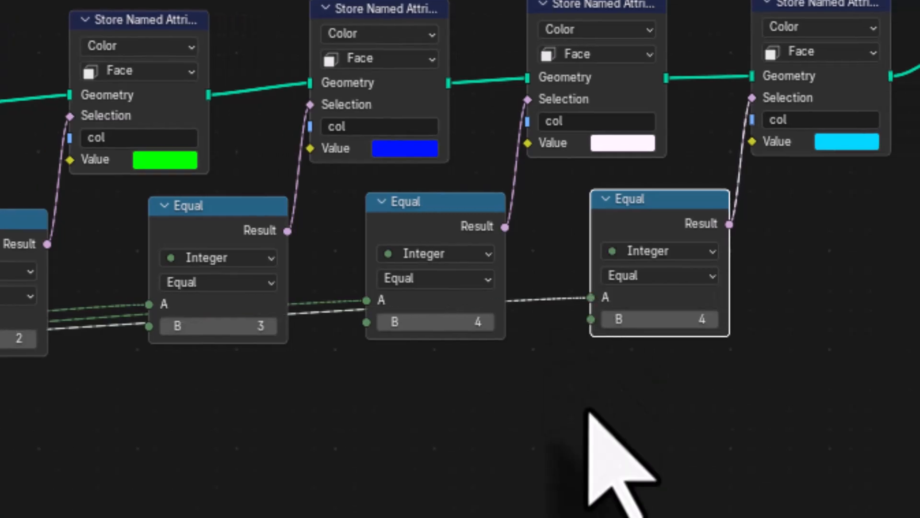
double_click(658, 319)
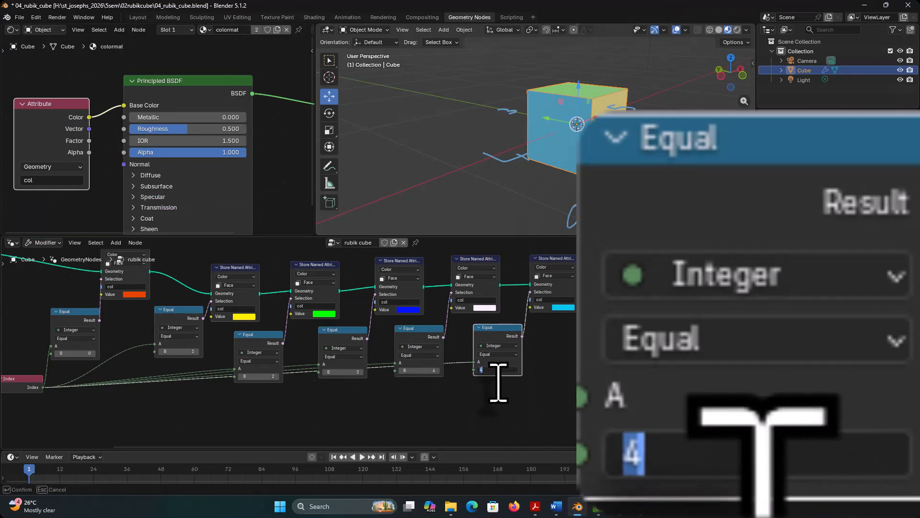
text(5)
key(Return)
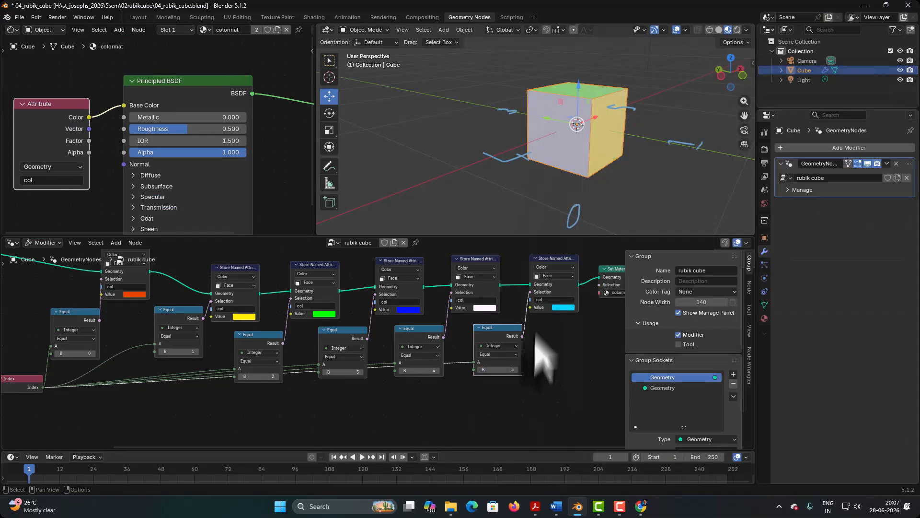
middle_drag(615, 151, 509, 163)
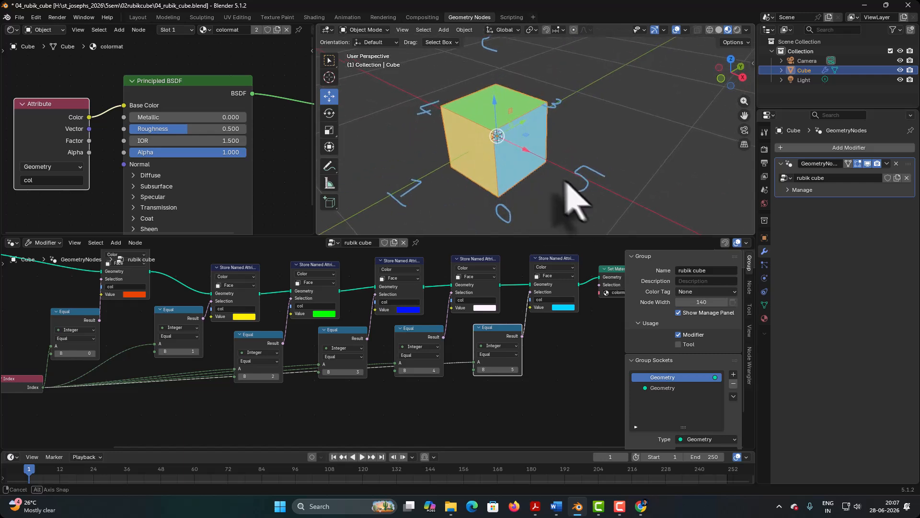
middle_drag(566, 185, 579, 170)
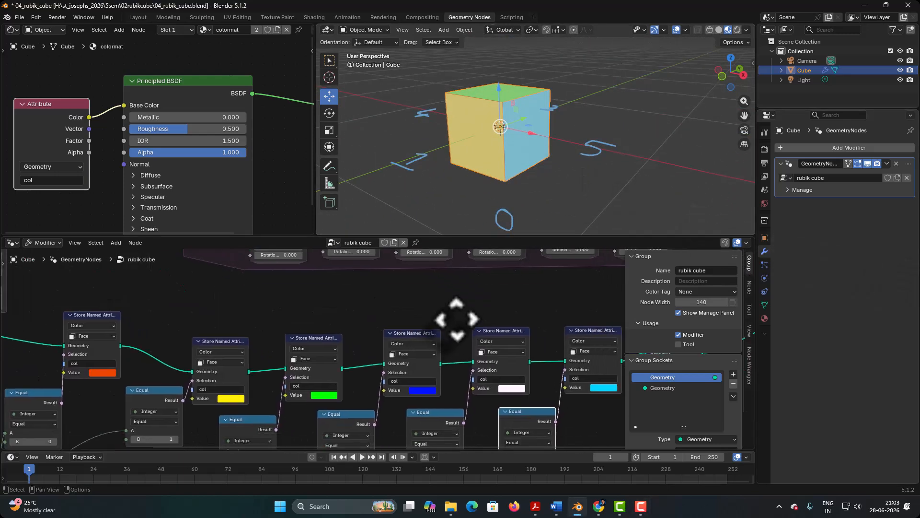
scroll(457, 320, down, 4)
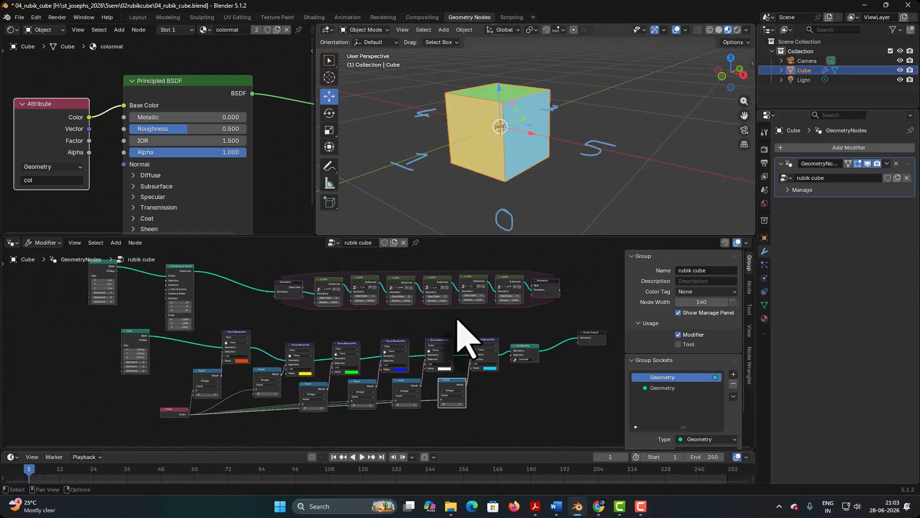
Step: Move Group Output up beside the simulation zone and link the Simulation output's Geometry into it
middle_drag(520, 347, 443, 352)
scroll(517, 335, up, 4)
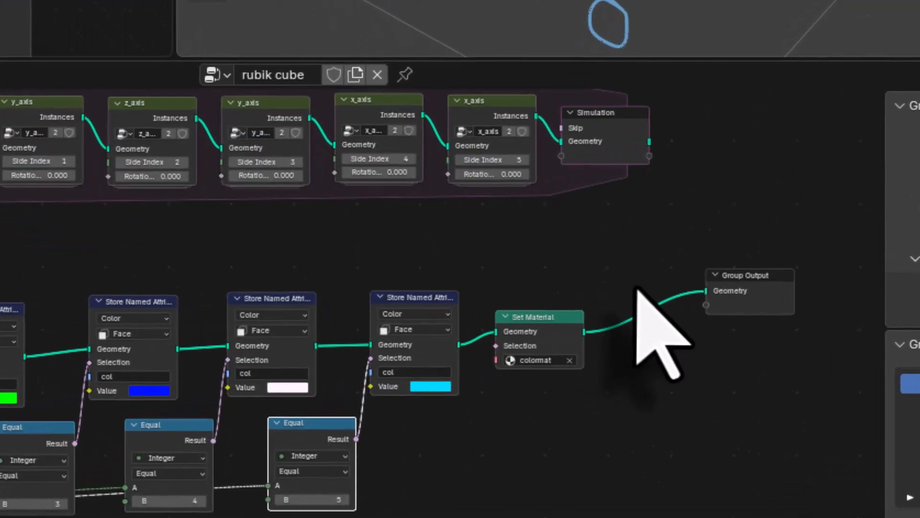
middle_drag(644, 261, 425, 324)
drag(560, 349, 612, 175)
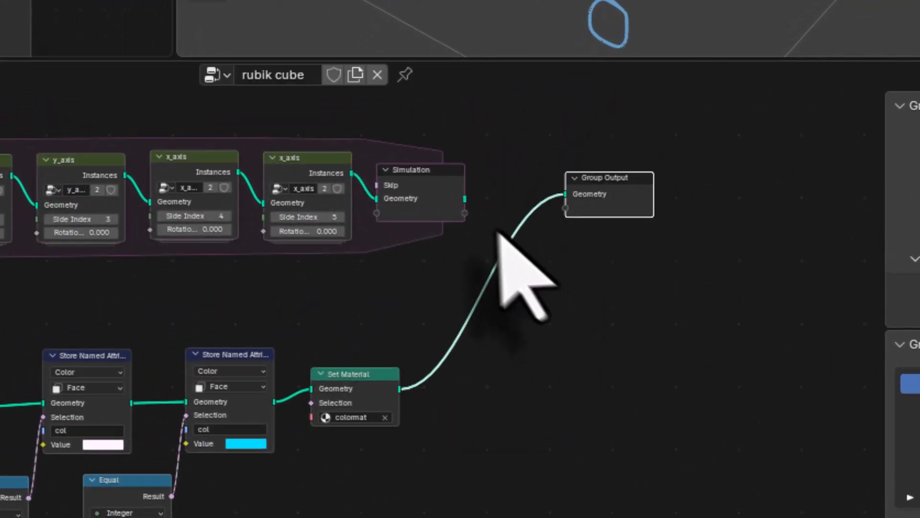
drag(465, 198, 566, 194)
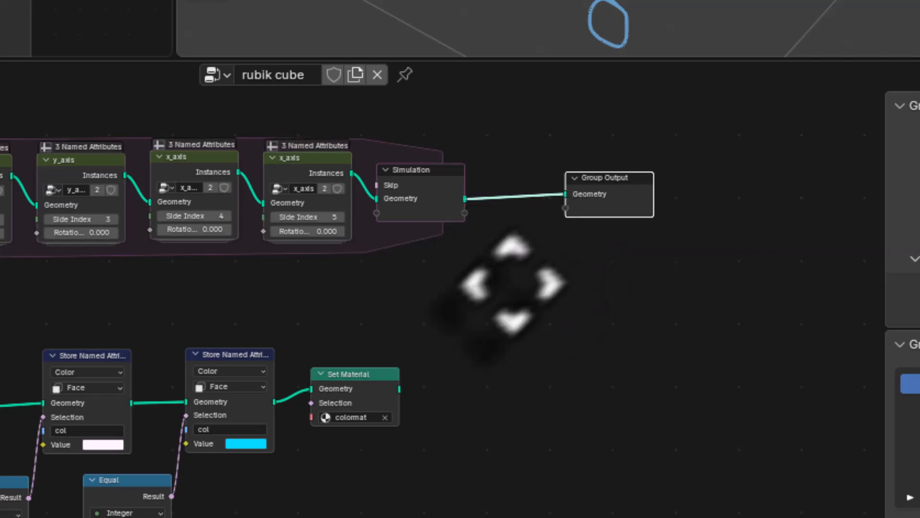
Step: Select the small Cube with its colouring nodes and Set Material, and move the whole chain to sit before Instance on Points
middle_drag(504, 287, 698, 264)
scroll(698, 264, down, 2)
drag(15, 308, 106, 339)
middle_drag(287, 453, 319, 392)
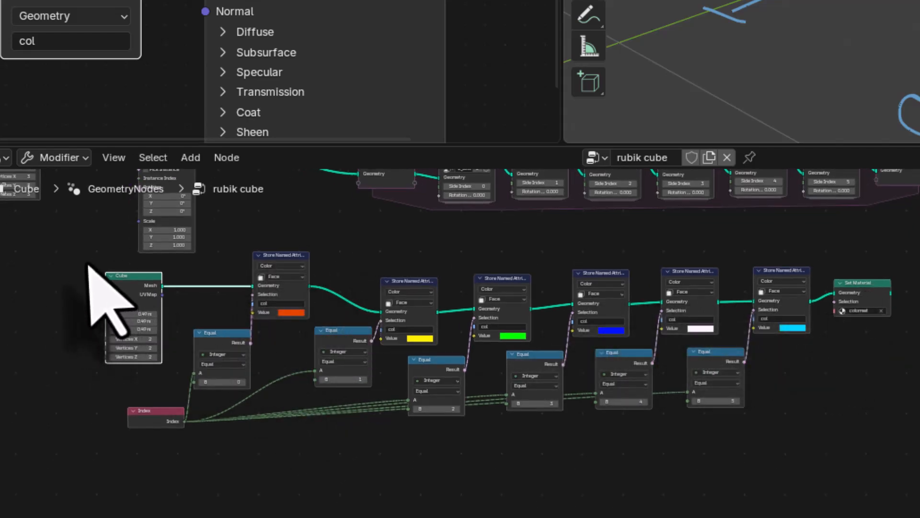
drag(89, 261, 868, 474)
middle_drag(323, 467, 658, 224)
drag(437, 390, 1, 386)
middle_drag(181, 331, 392, 322)
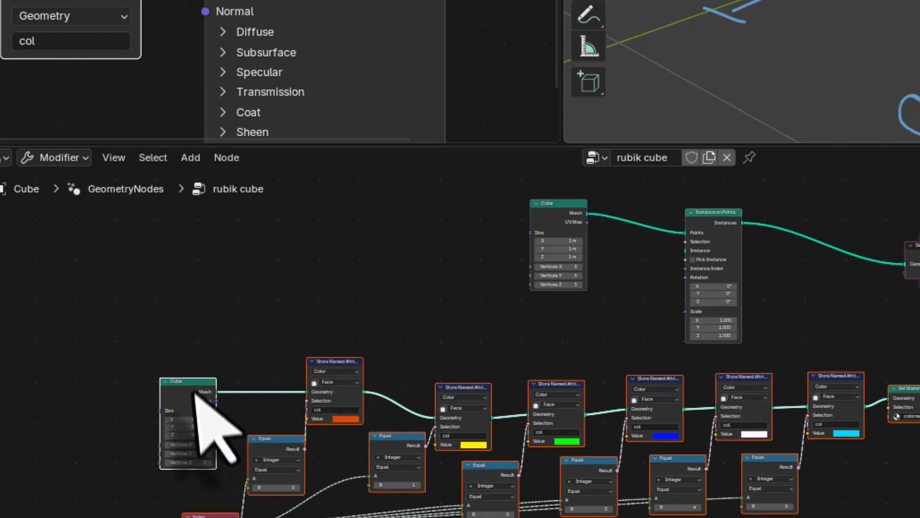
drag(201, 407, 43, 326)
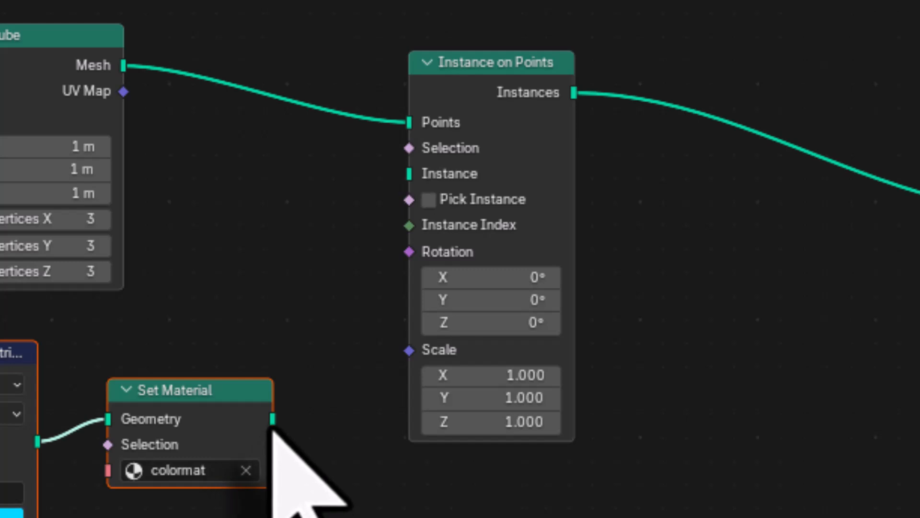
Step: Link Set Material's geometry to the Instance input of Instance on Points and check the coloured cube from several sides
drag(274, 416, 394, 184)
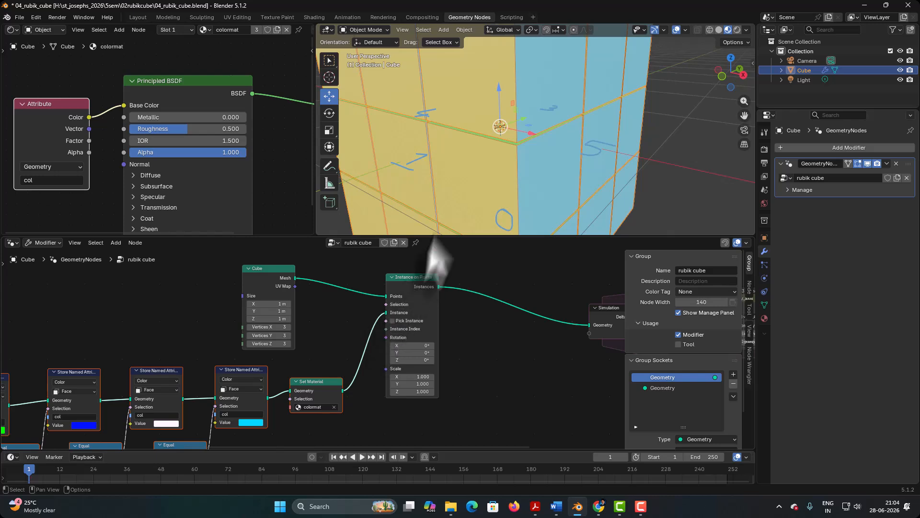
scroll(455, 170, down, 8)
middle_drag(452, 171, 555, 165)
click(441, 196)
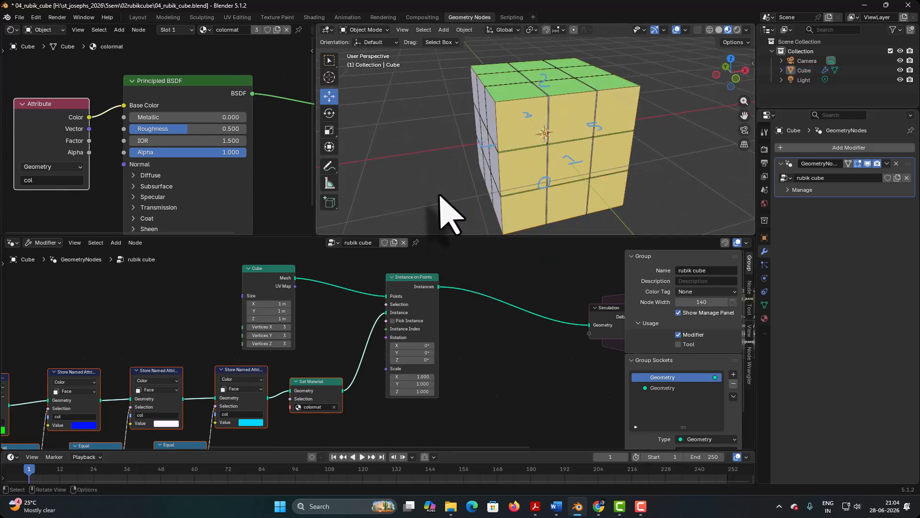
middle_drag(501, 230, 424, 194)
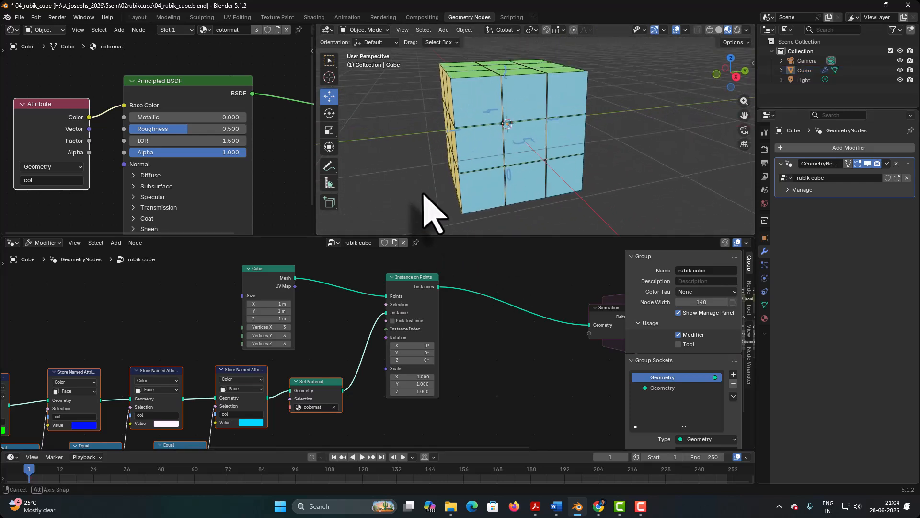
Step: Test the turning by setting the rotation of the z_axis group with Side Index 0 to 8
middle_drag(529, 358, 208, 352)
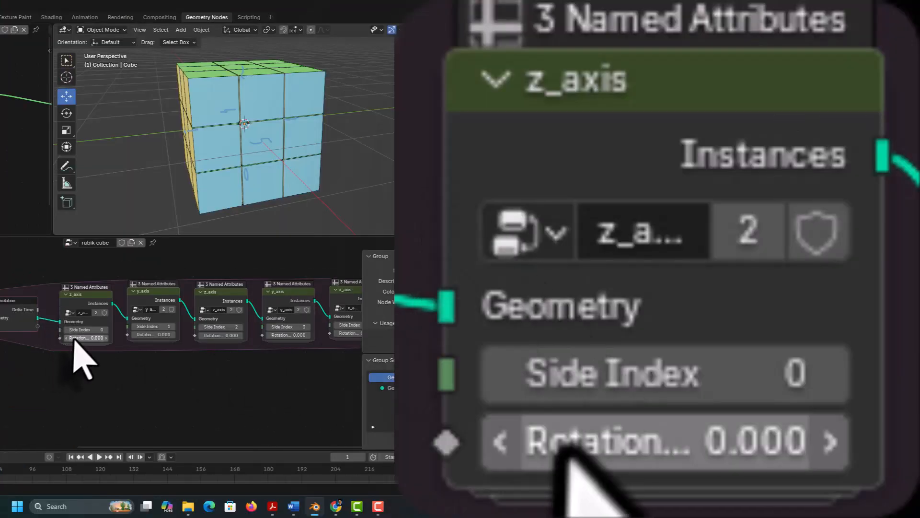
drag(337, 337, 357, 338)
mouse_move(107, 338)
mouse_down()
mouse_move(64, 337)
mouse_move(127, 337)
mouse_move(120, 337)
mouse_up()
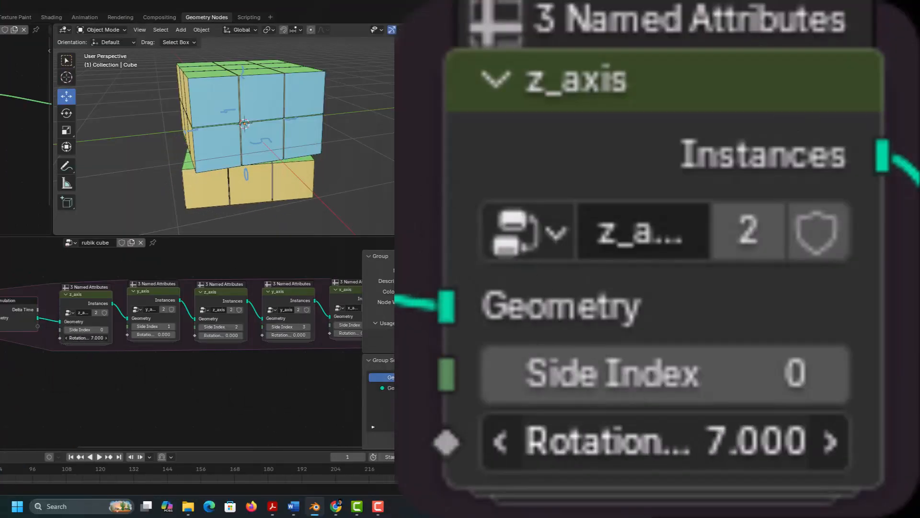
click(75, 338)
text(8)
key(Return)
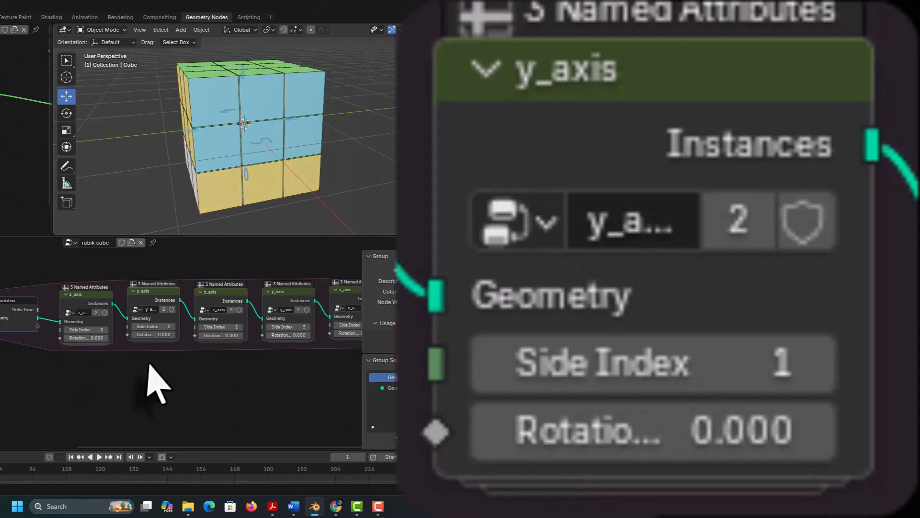
Step: Set the rotation of the y_axis group with Side Index 1 to 16
drag(152, 334, 167, 335)
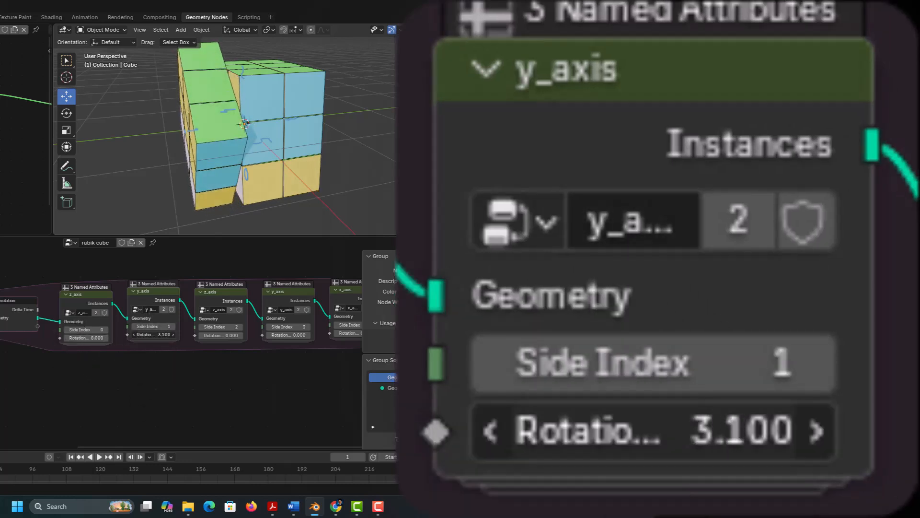
click(146, 335)
text(1)
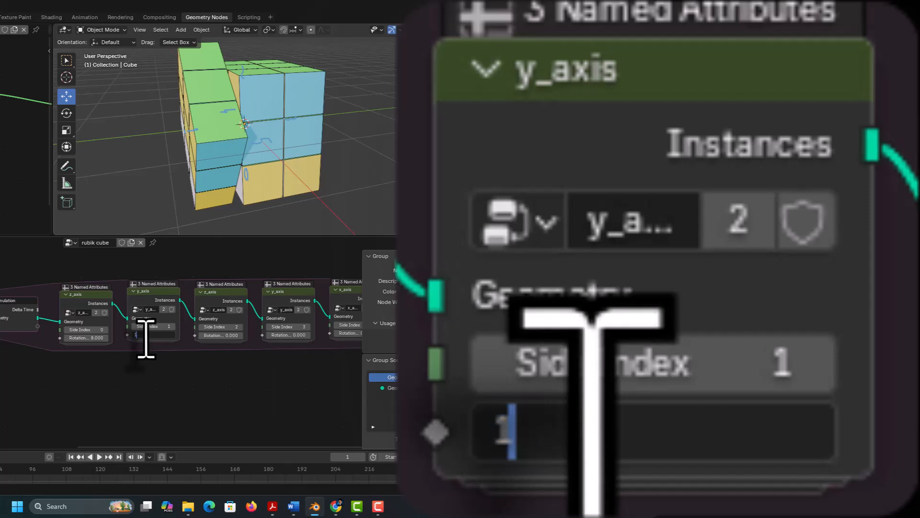
text(6)
key(Return)
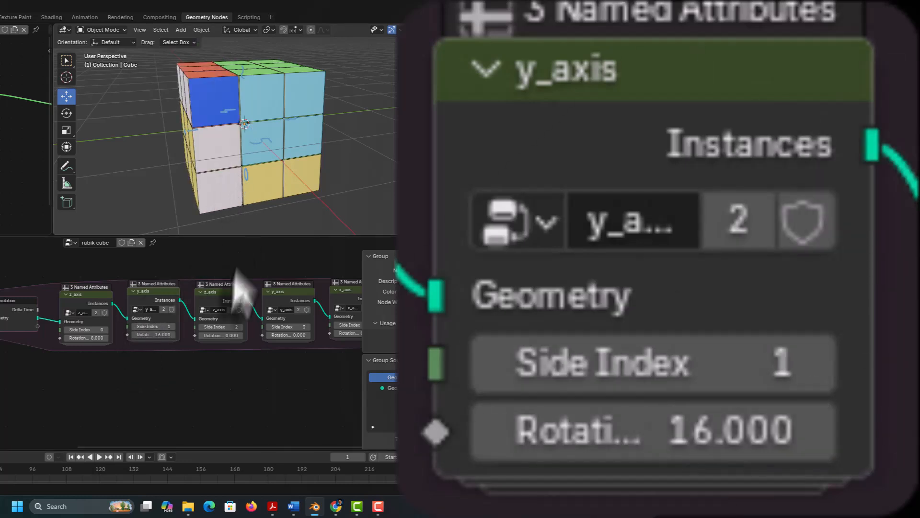
Step: Set the rotation to 24 on the z_axis group with Side Index 2 and to 8 on the y_axis group with Side Index 3
click(214, 335)
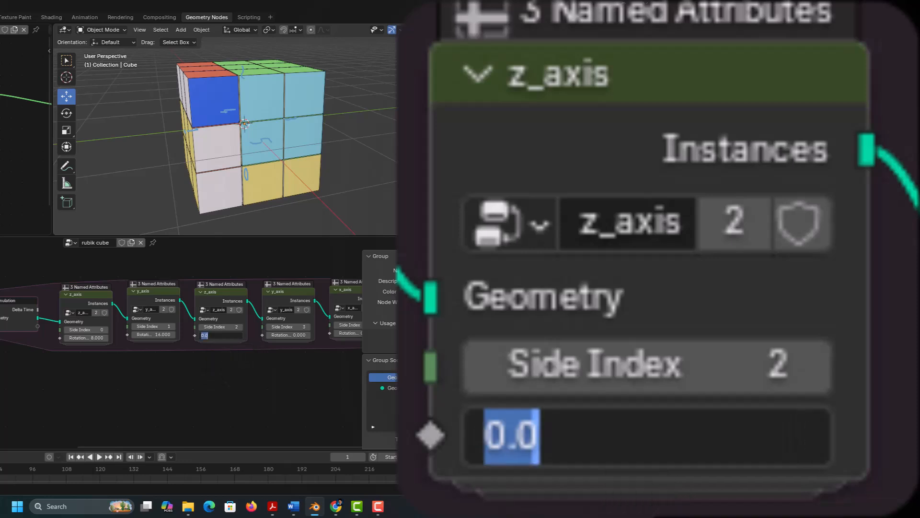
key(Return)
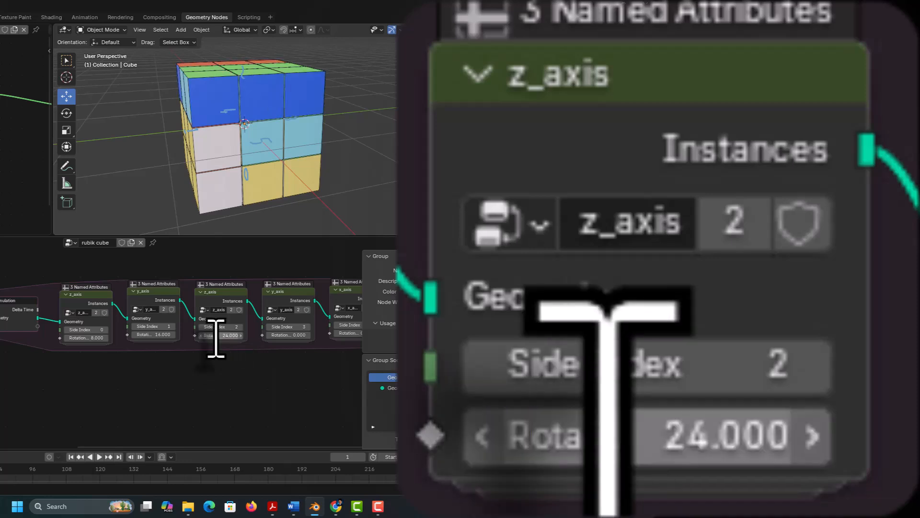
middle_drag(259, 219, 307, 196)
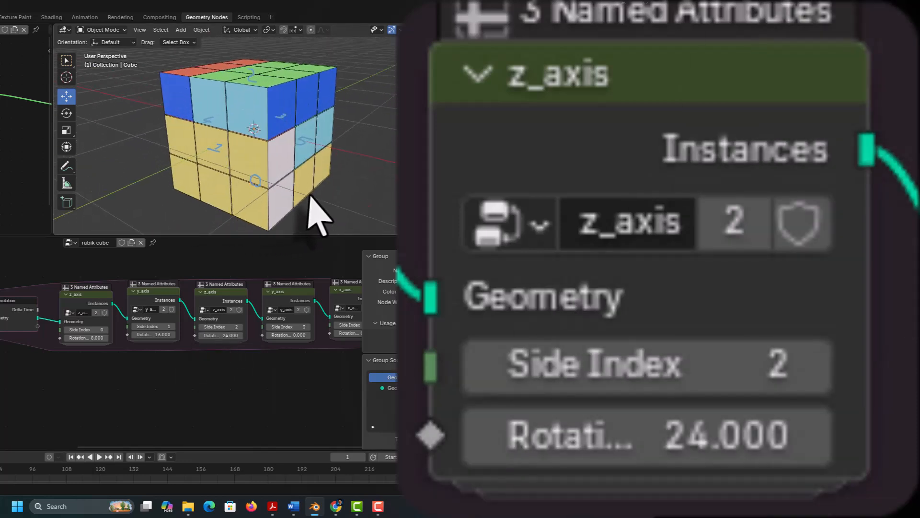
click(294, 336)
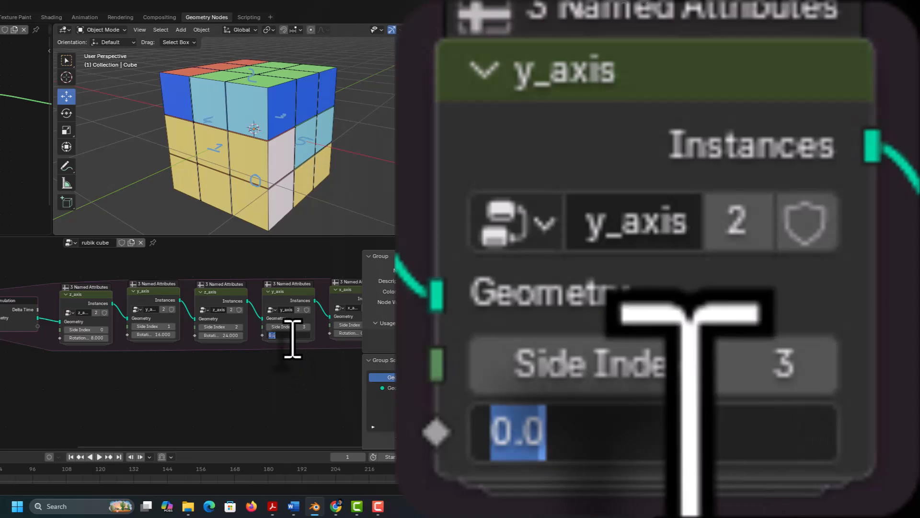
text(8)
key(Return)
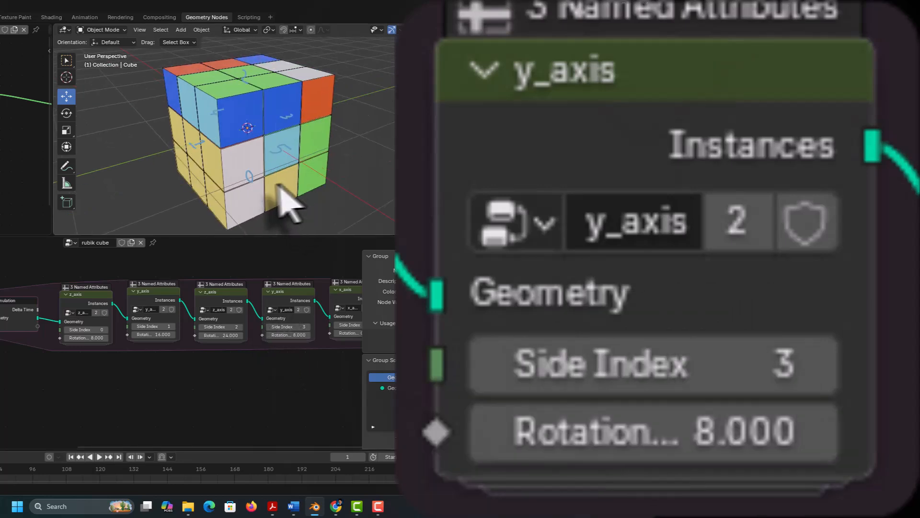
Step: Set the rotation to 16 on the x_axis group with Side Index 4 and to 32 on the one with Side Index 5
middle_drag(288, 201, 182, 187)
middle_drag(280, 368, 111, 371)
click(183, 335)
text(16)
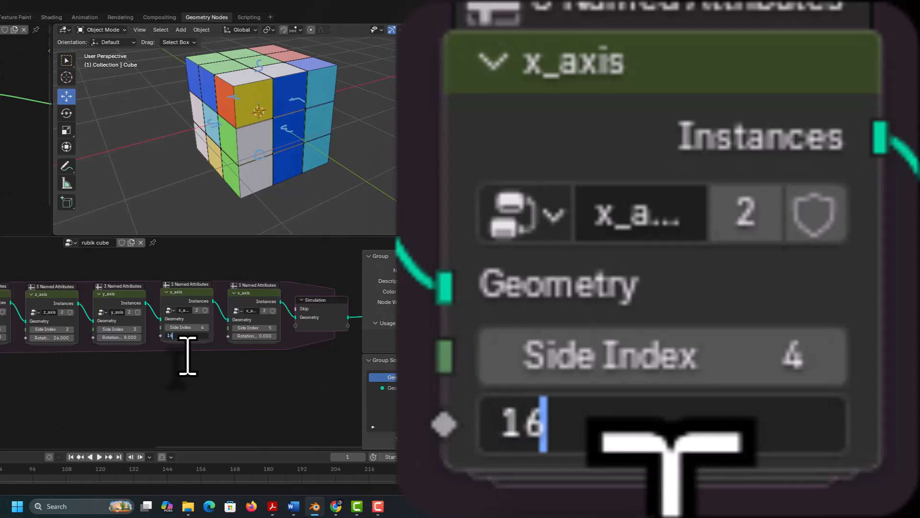
key(Return)
middle_drag(257, 215, 182, 189)
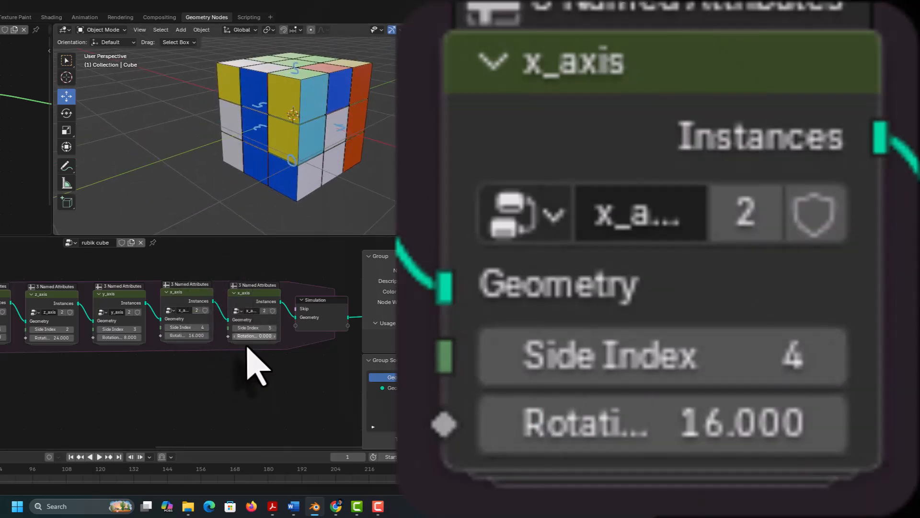
click(247, 337)
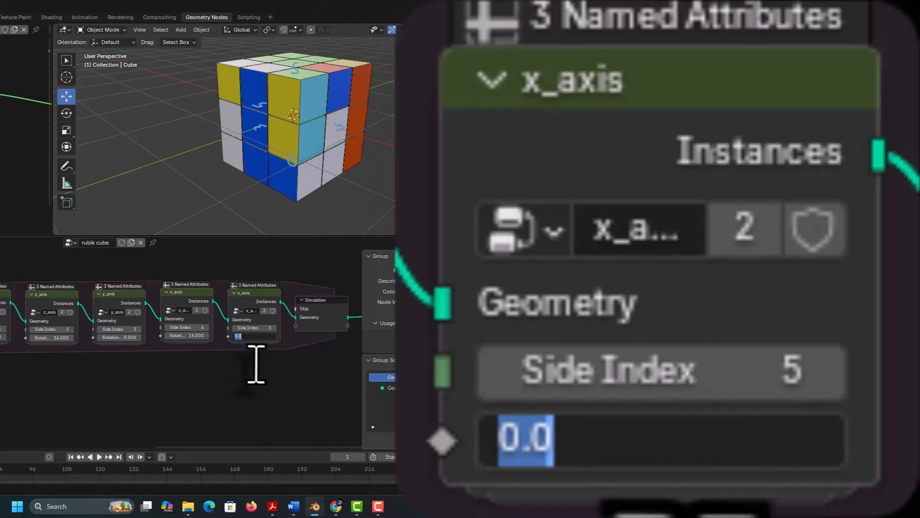
key(Return)
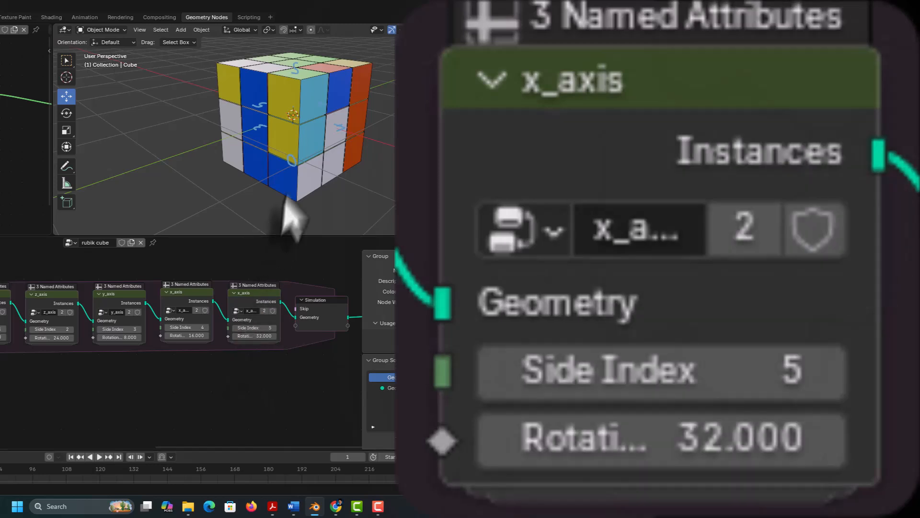
middle_drag(283, 196, 232, 164)
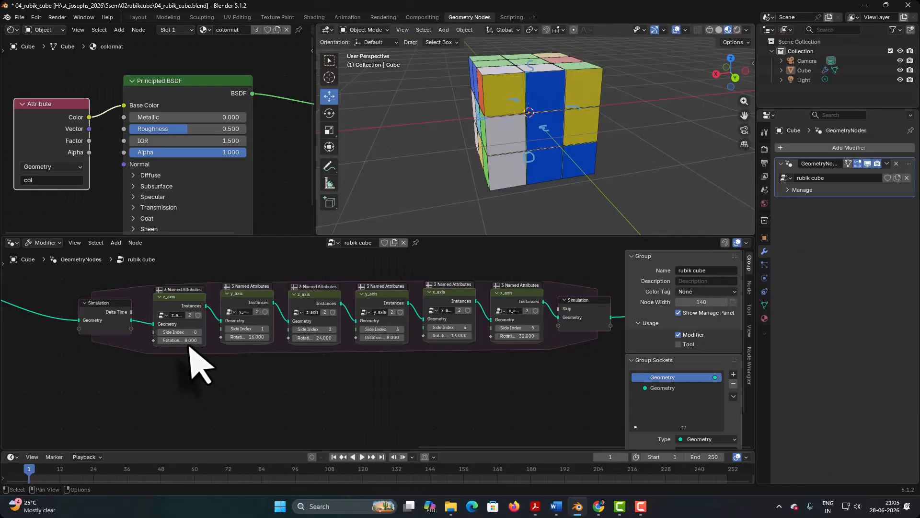
Step: Reset the rotation to 0 on the three axis groups with Side Index 0, 1 and 2
double_click(185, 340)
text(0)
key(Return)
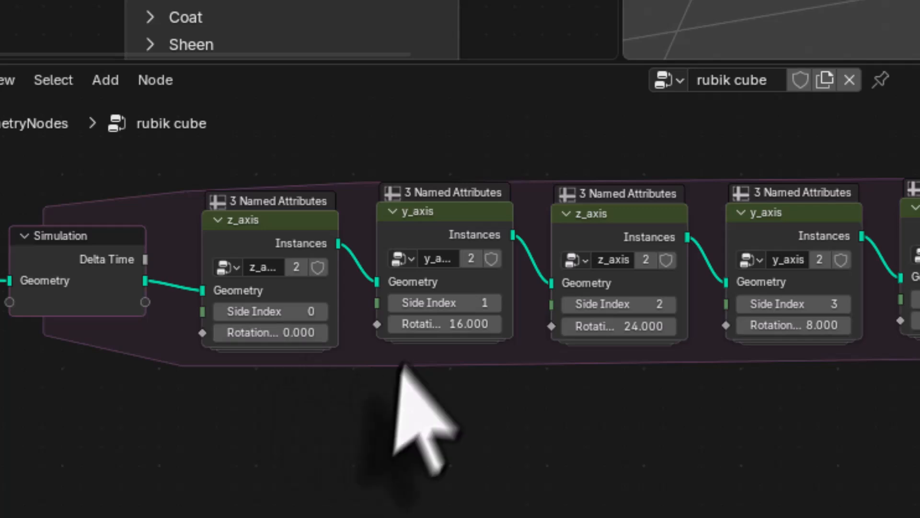
double_click(426, 323)
text(0)
key(Return)
double_click(597, 326)
text(0)
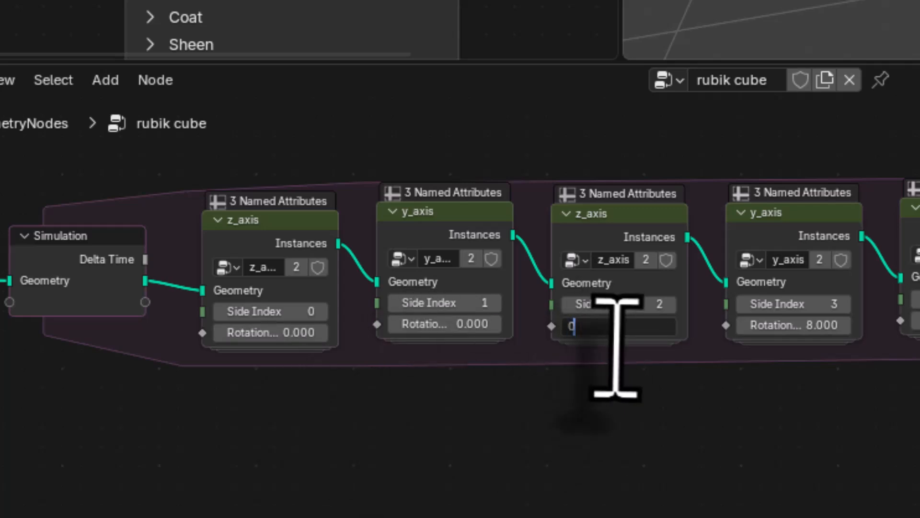
key(Return)
Step: Reset the rotation to 0 on the three axis groups with Side Index 3, 4 and 5
double_click(785, 324)
text(0)
key(Return)
double_click(460, 346)
text(000)
key(Return)
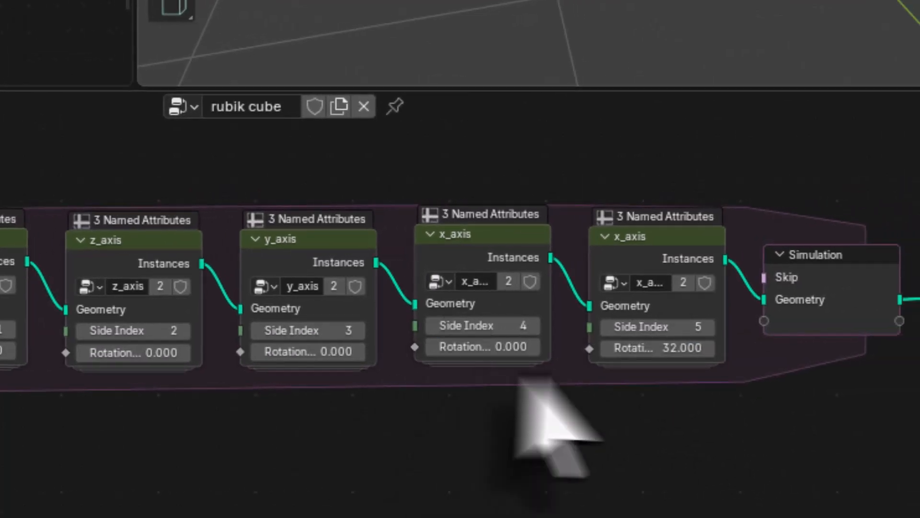
click(616, 337)
double_click(622, 349)
text(0)
key(Return)
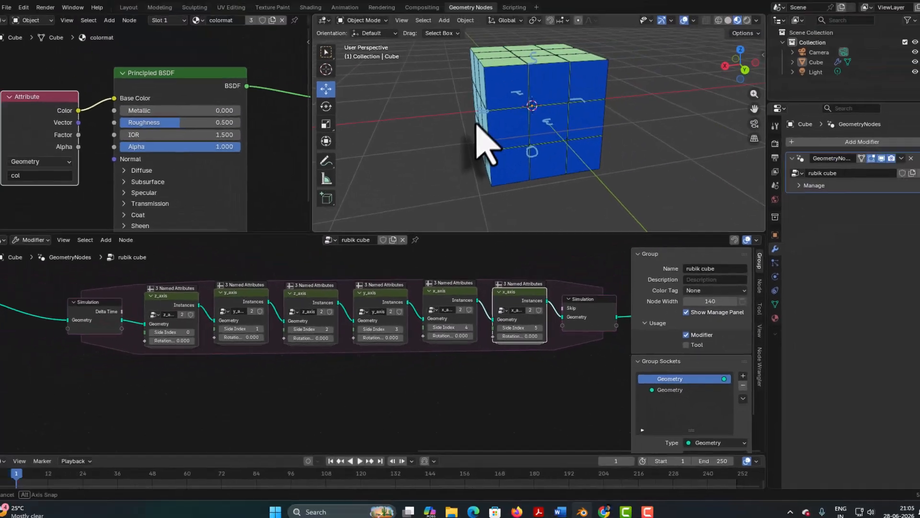
Step: View the cube's coloured faces from another side and save the 04_rubik_cube.blend file
middle_drag(486, 154, 629, 132)
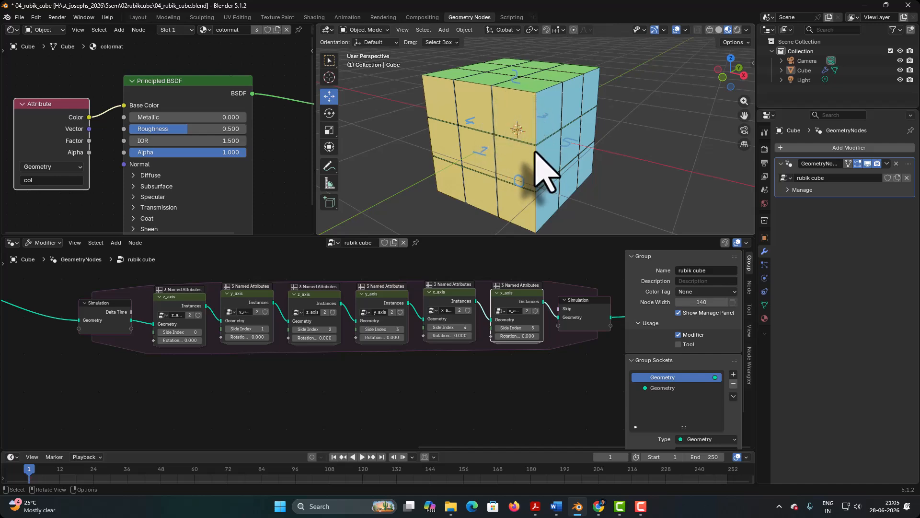
middle_drag(535, 153, 479, 162)
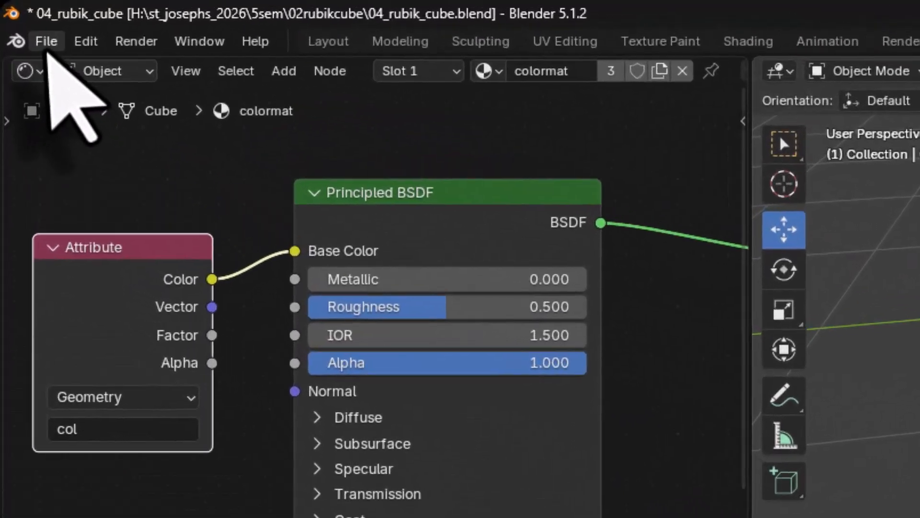
click(19, 17)
click(72, 199)
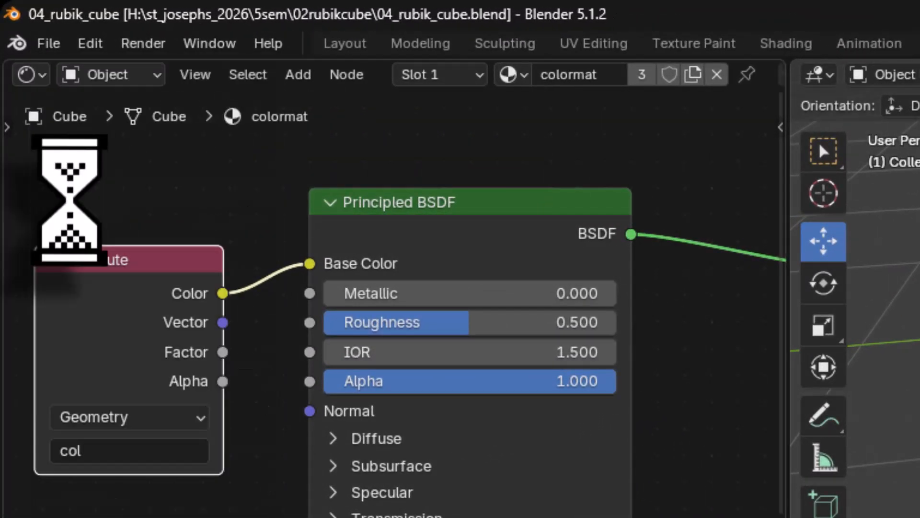